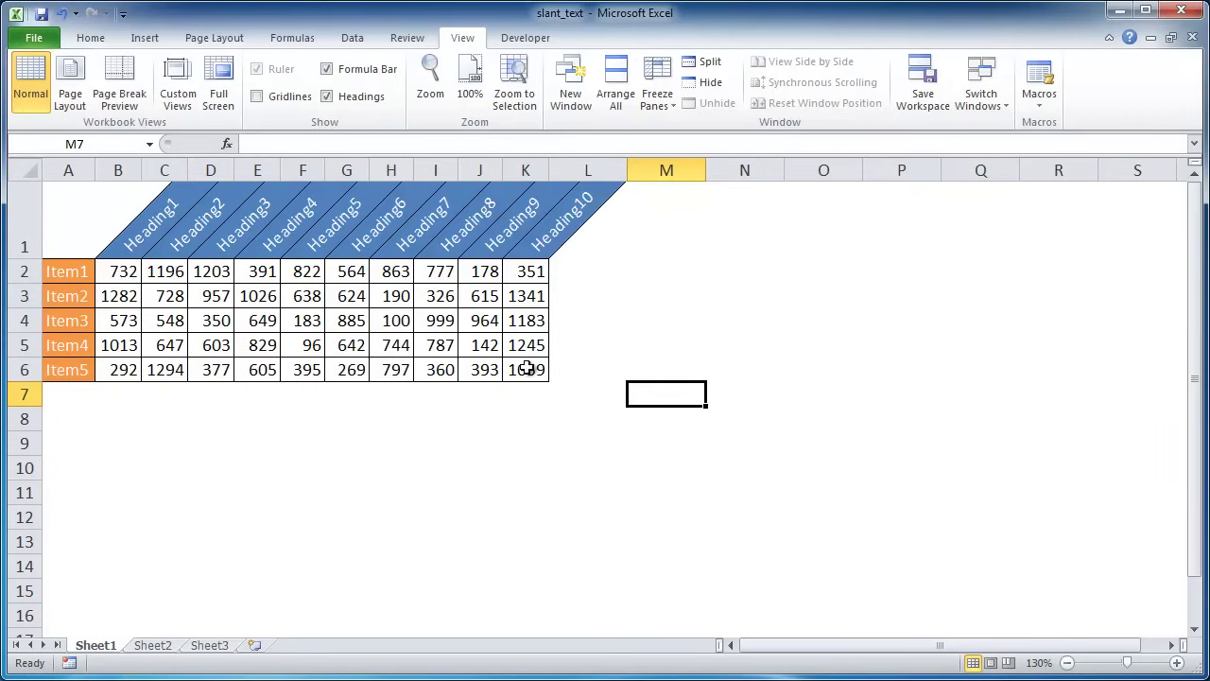
# Step: Copy the table A1:K6 from Sheet1 and paste only its values into Sheet2 starting at cell A1
pyautogui.moveTo(527, 369); pyautogui.dragTo(82, 205)
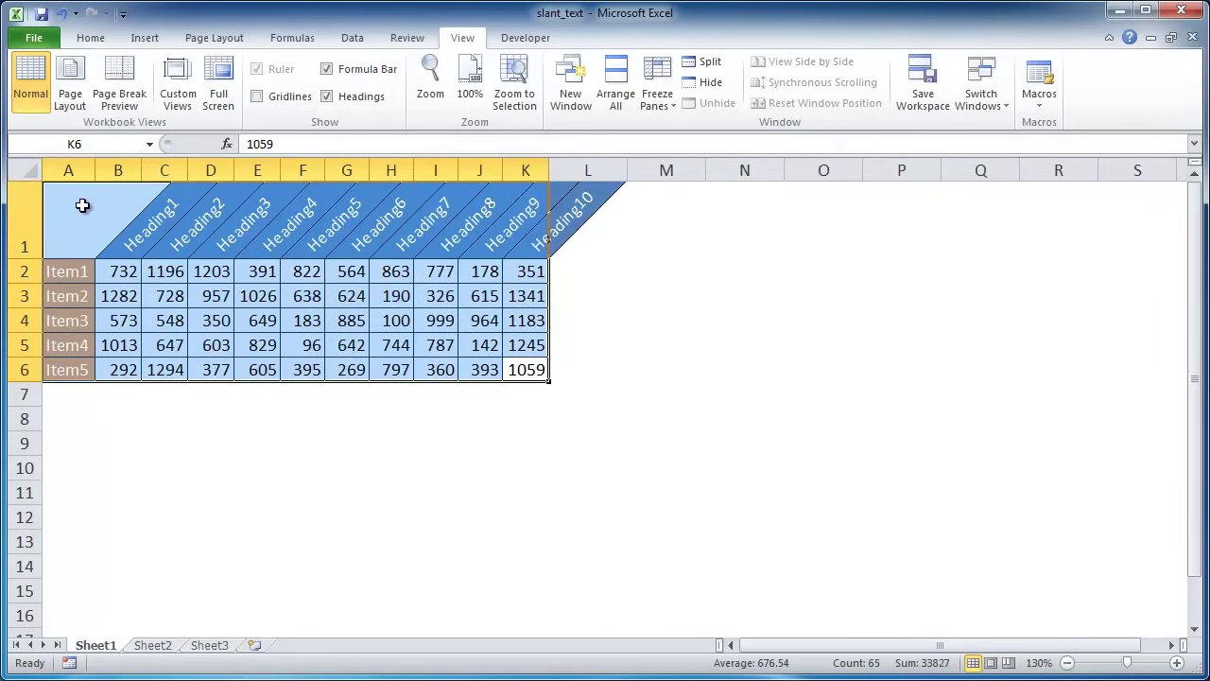
pyautogui.hotkey('ctrl', 'c')
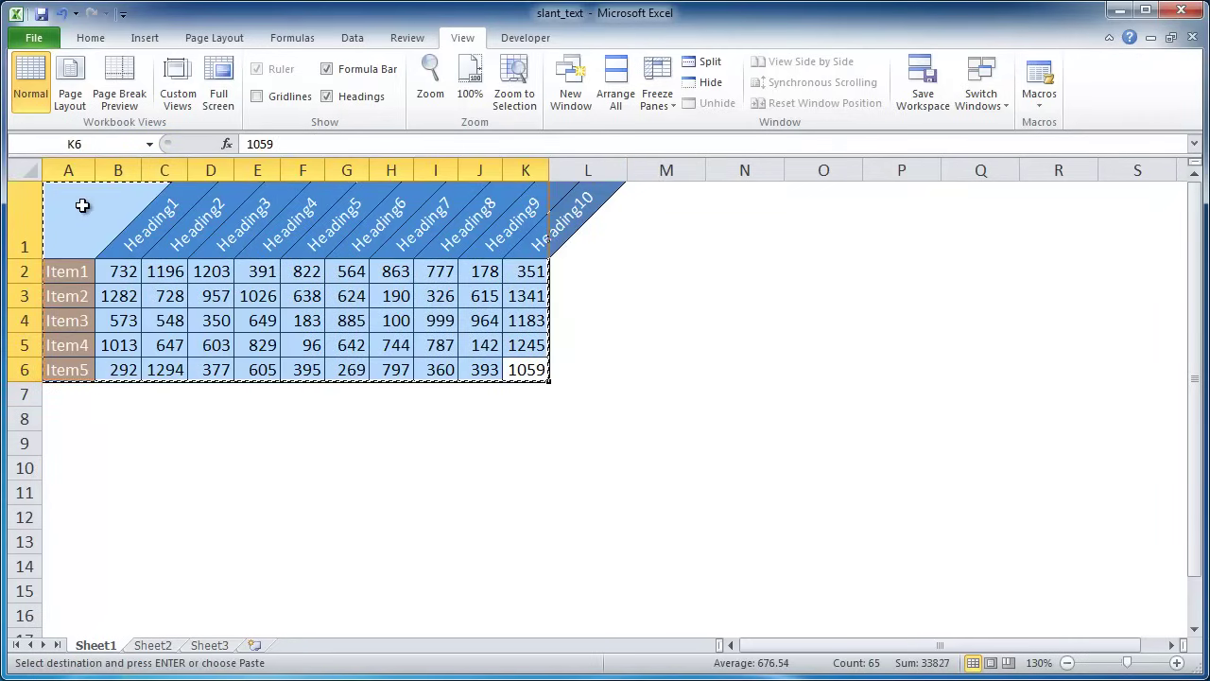
pyautogui.click(164, 649)
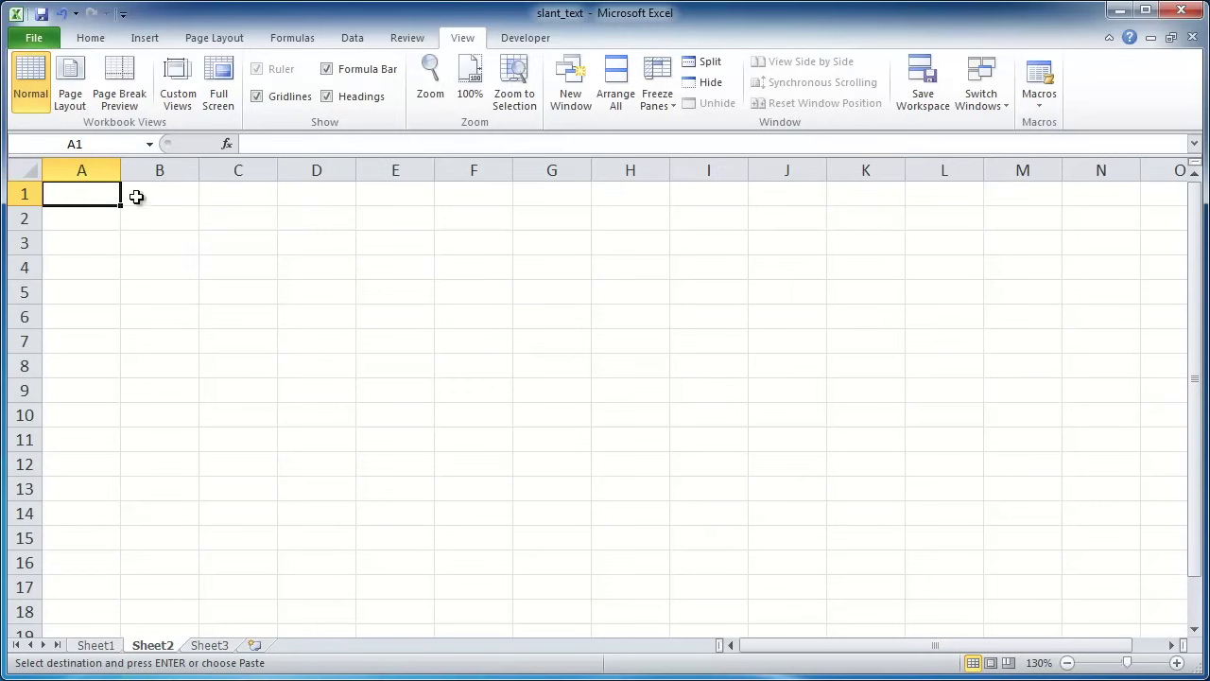
pyautogui.click(91, 37)
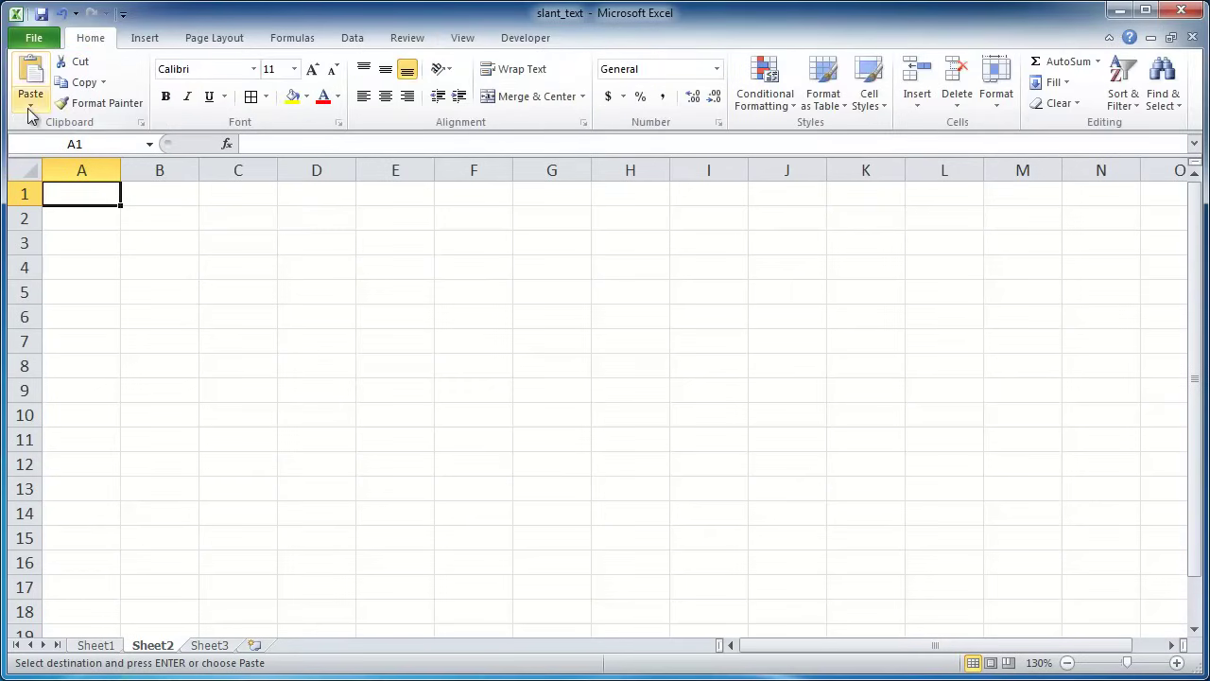
pyautogui.click(30, 106)
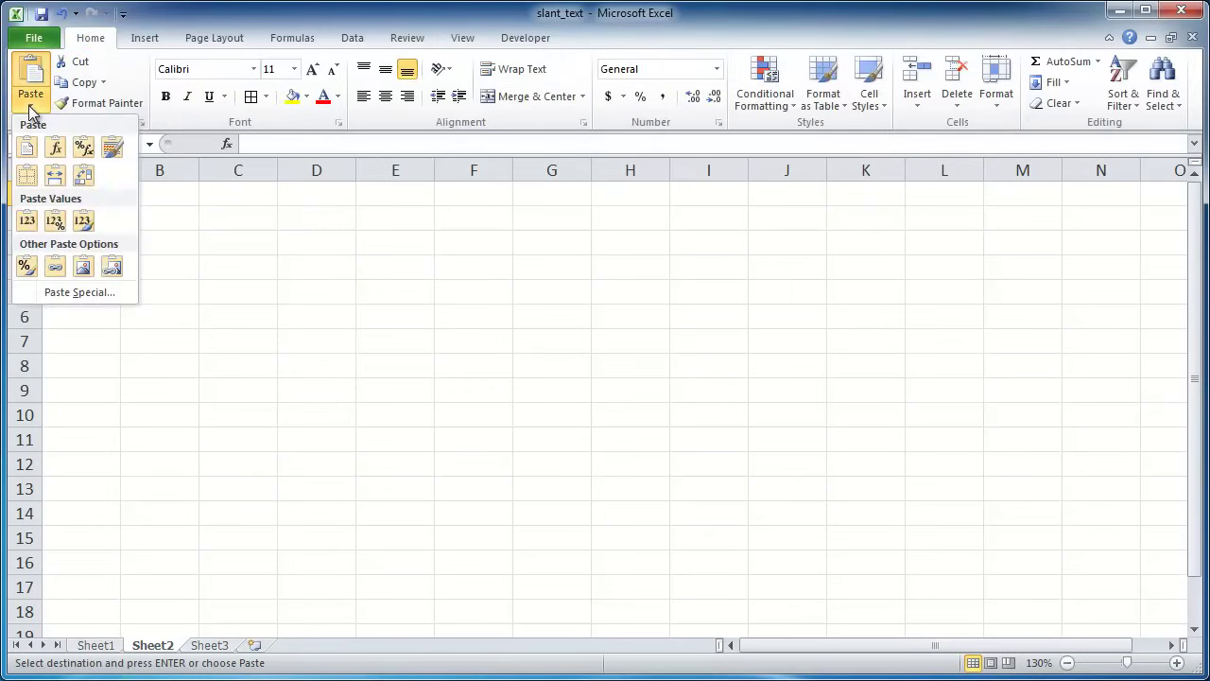
pyautogui.click(26, 221)
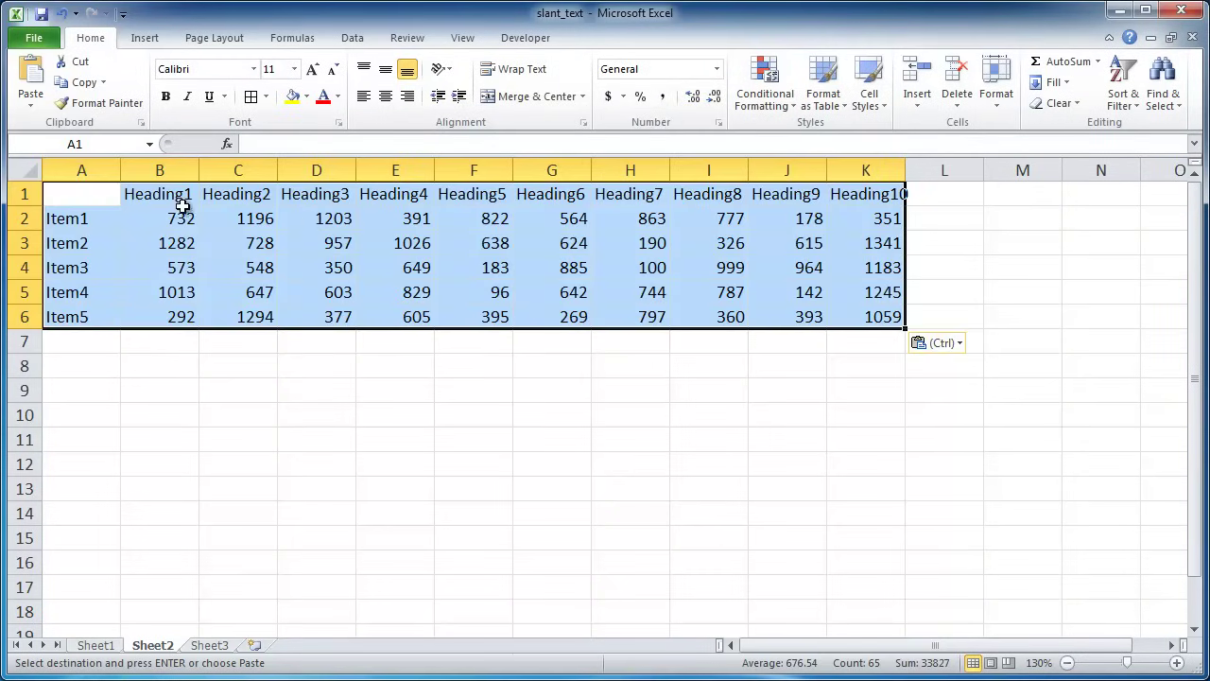
# Step: Angle the text of the headings in B1:K1 counterclockwise
pyautogui.moveTo(171, 195); pyautogui.dragTo(844, 194)
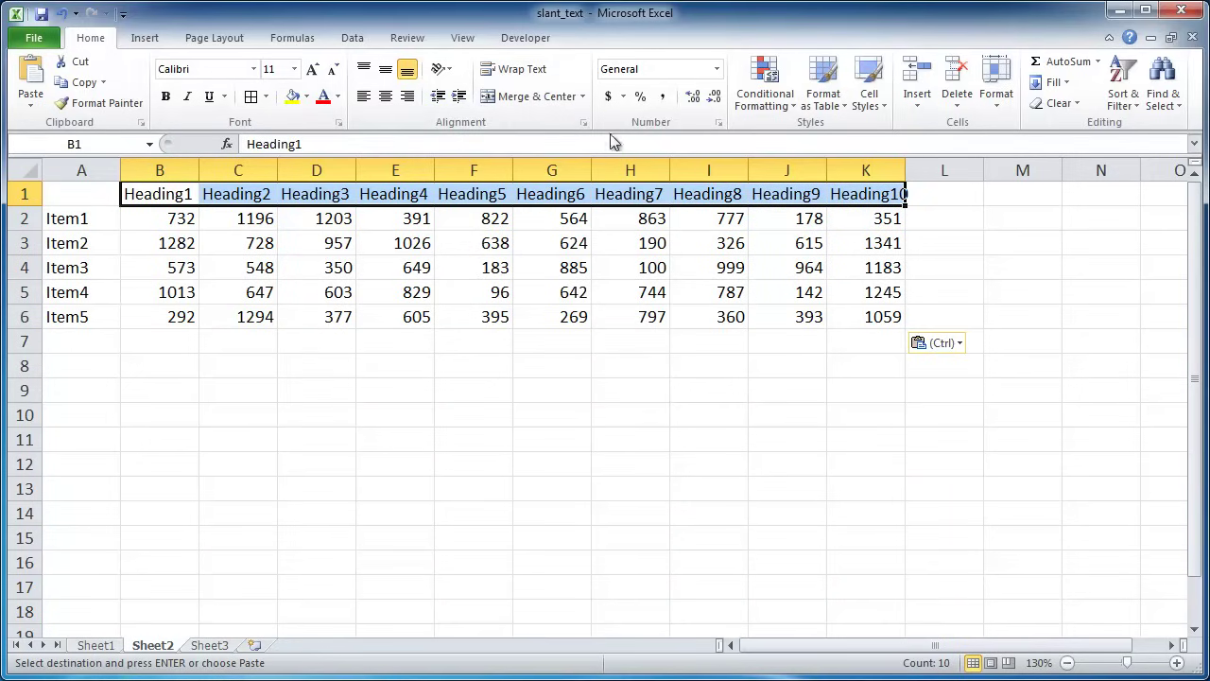
pyautogui.click(451, 74)
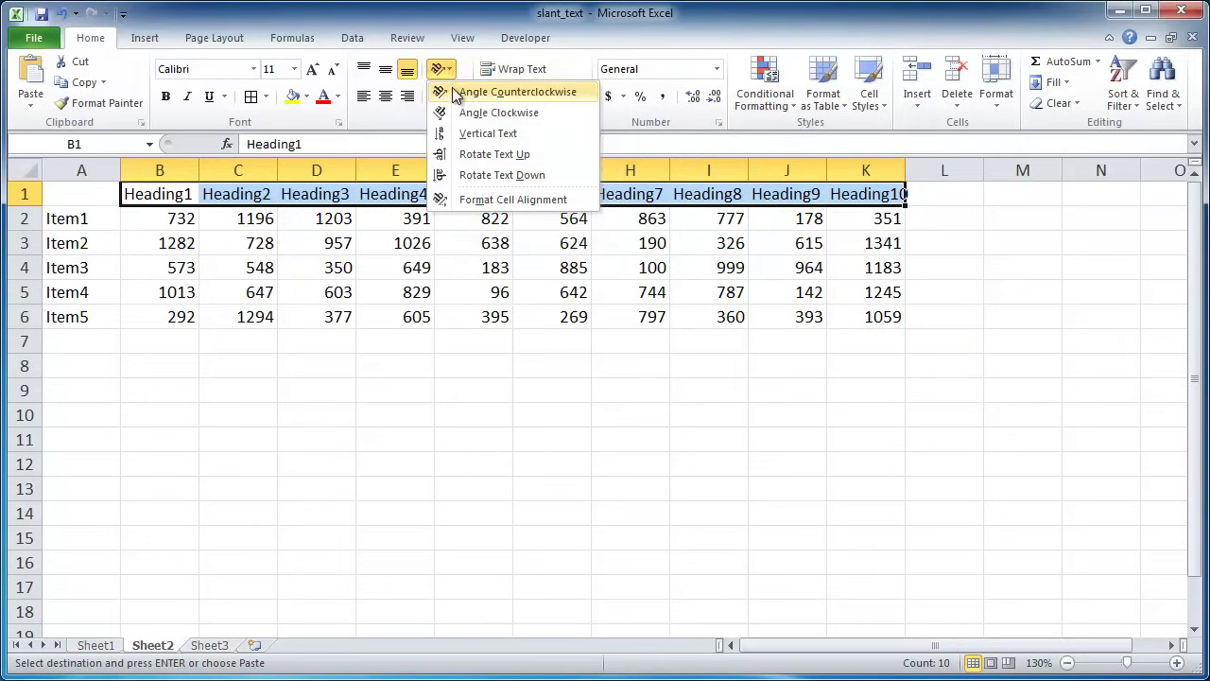
pyautogui.click(454, 92)
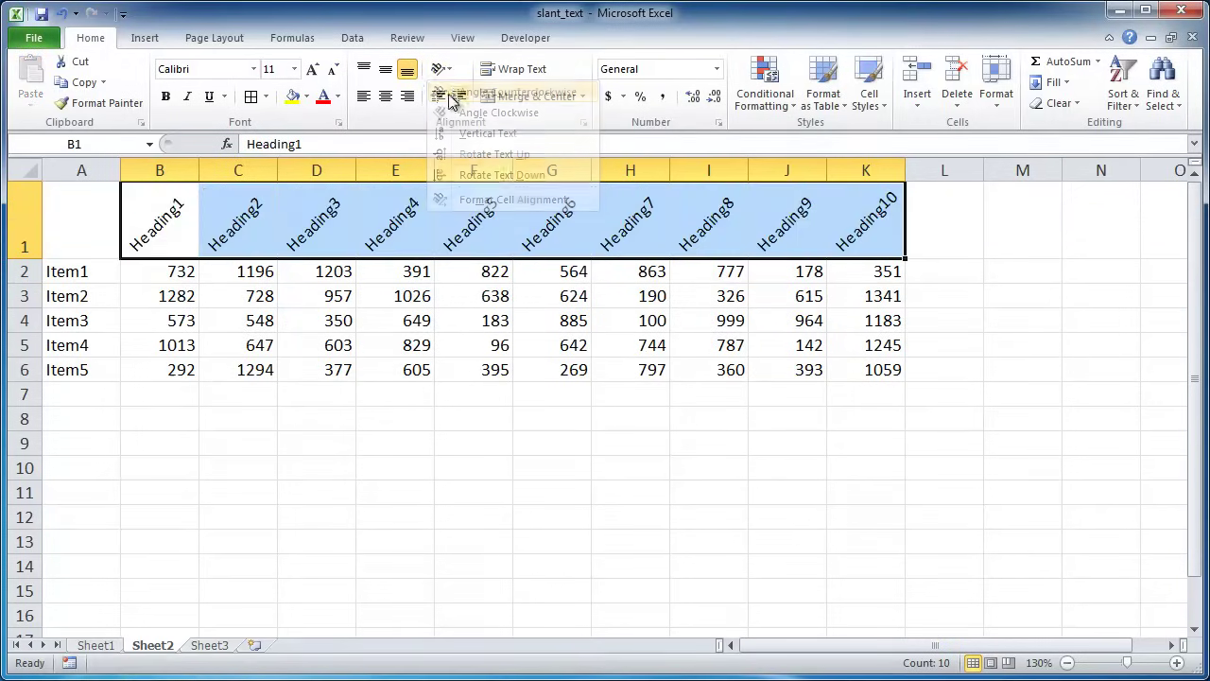
# Step: Try the Angle Clockwise, Vertical Text and Rotate Text Up orientations on the headings, returning them to Angle Counterclockwise
pyautogui.click(446, 72)
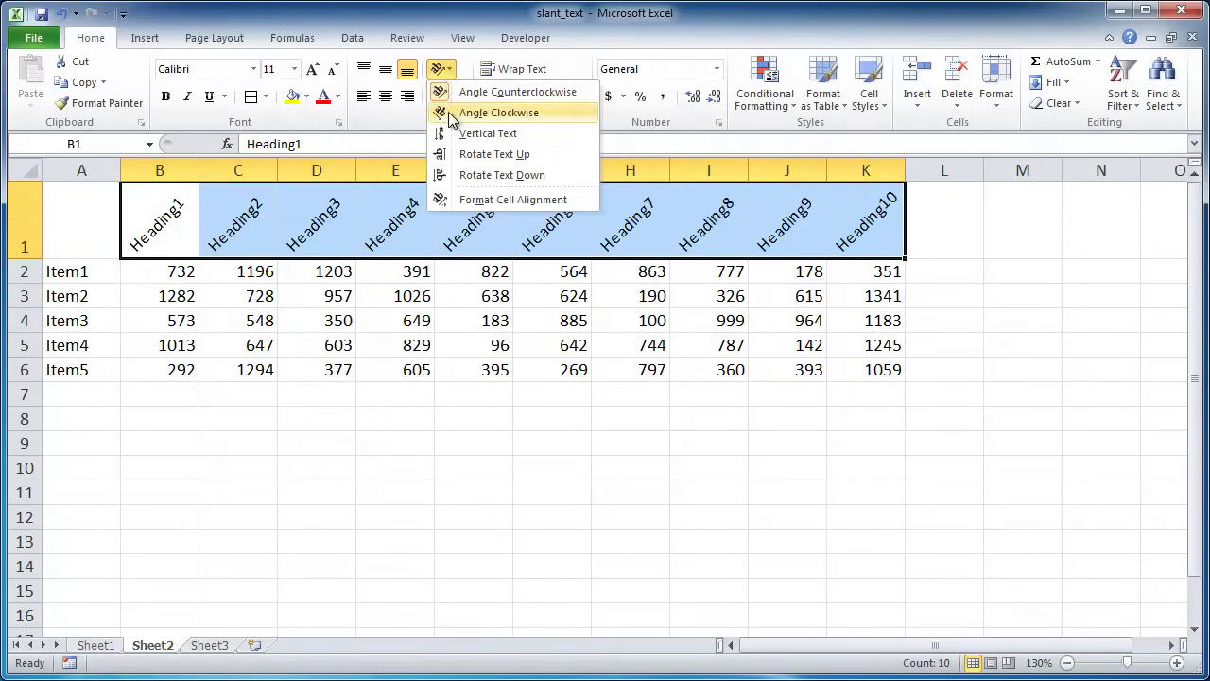
pyautogui.click(452, 112)
pyautogui.click(446, 72)
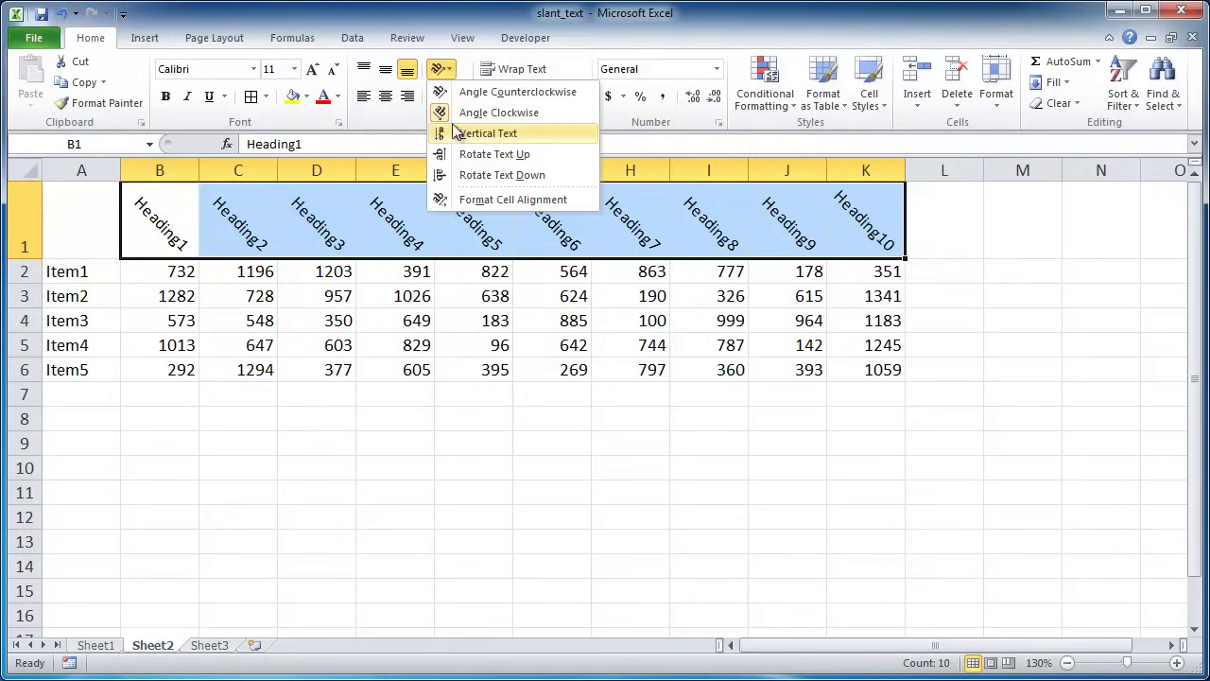
pyautogui.click(456, 135)
pyautogui.click(446, 71)
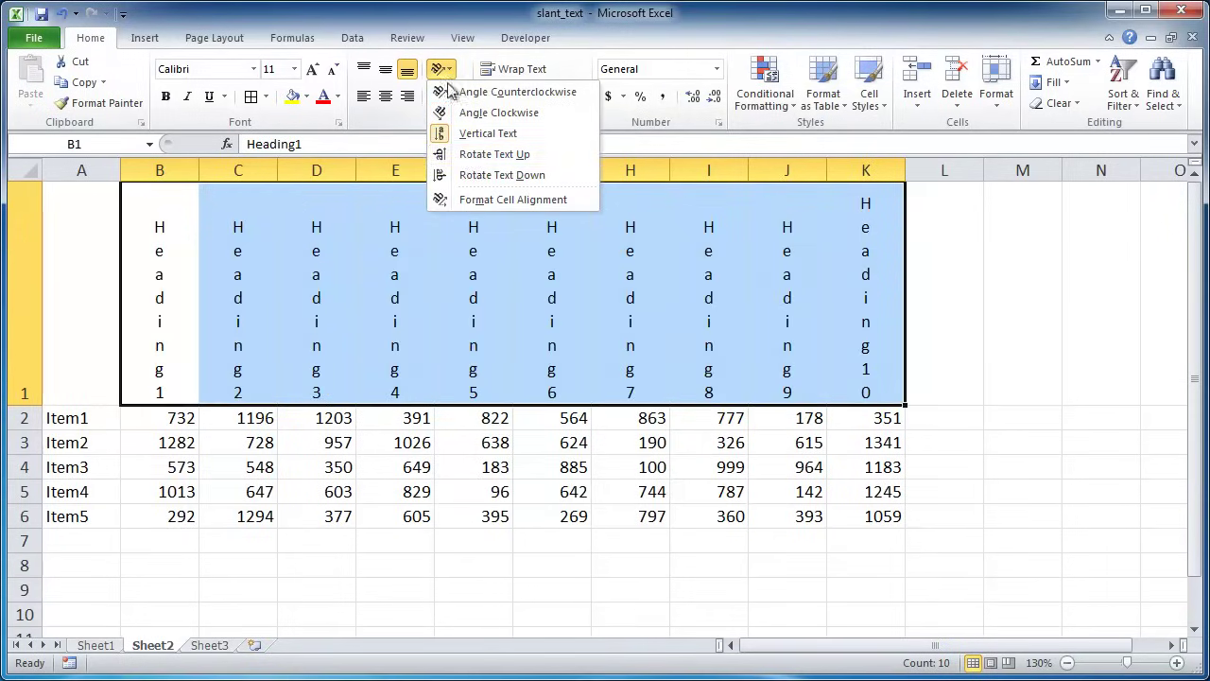
pyautogui.click(474, 161)
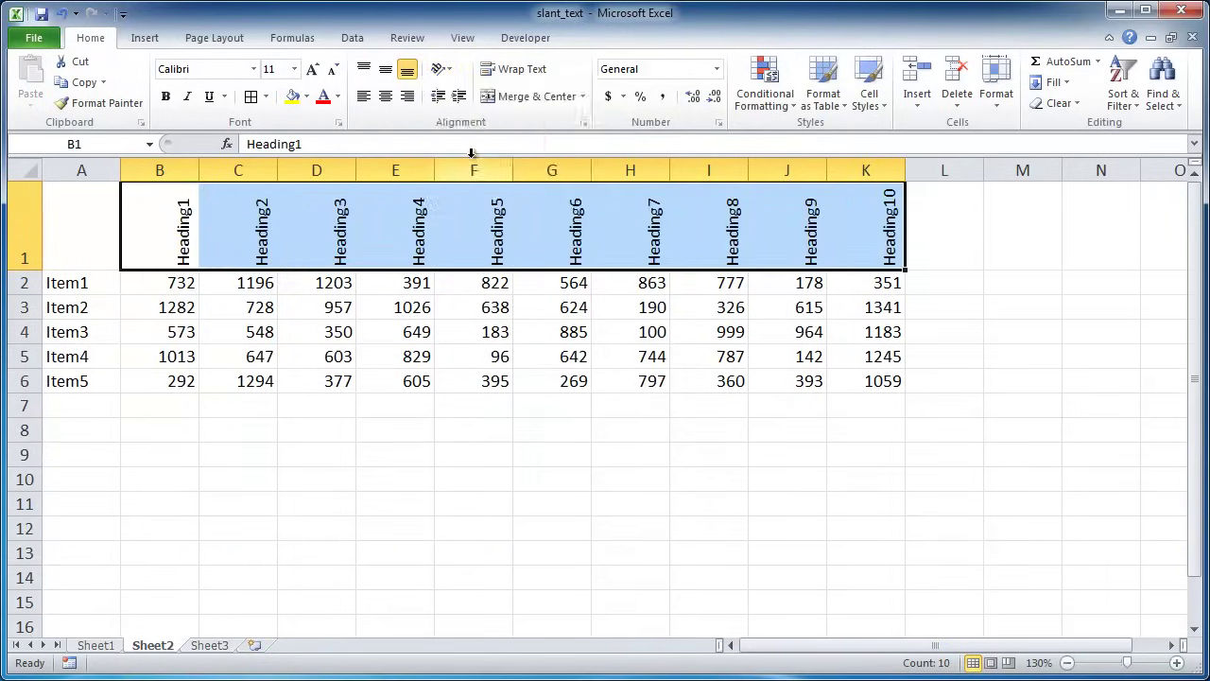
pyautogui.click(441, 71)
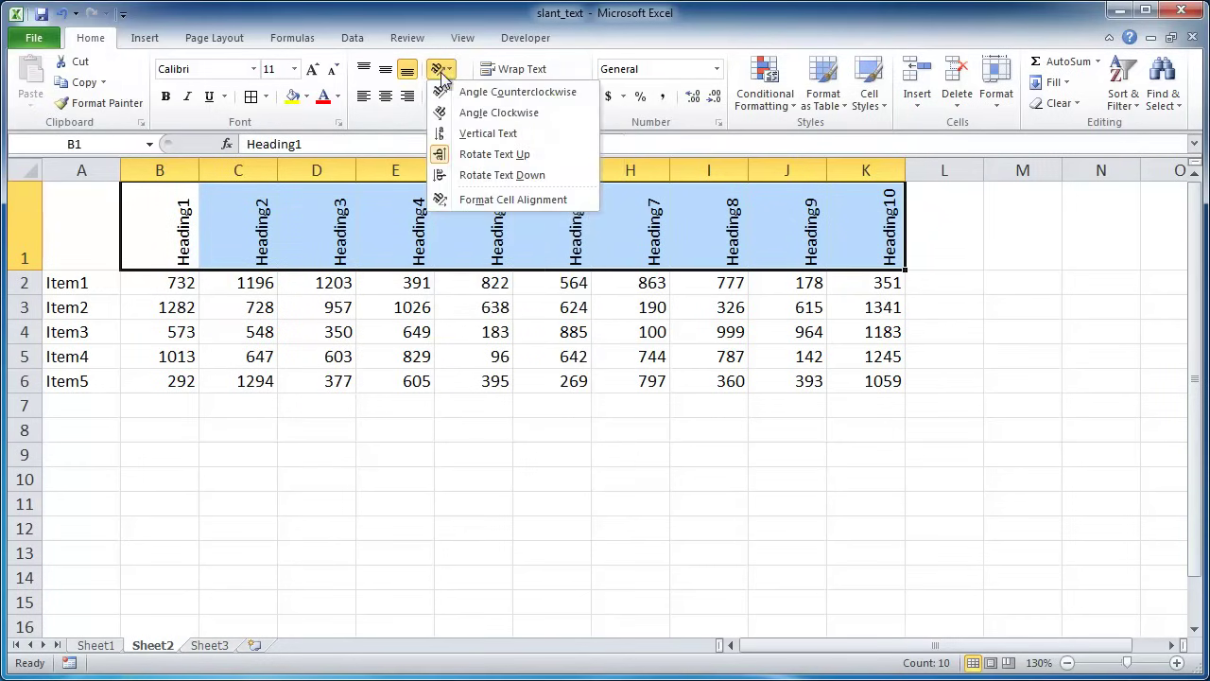
pyautogui.click(491, 114)
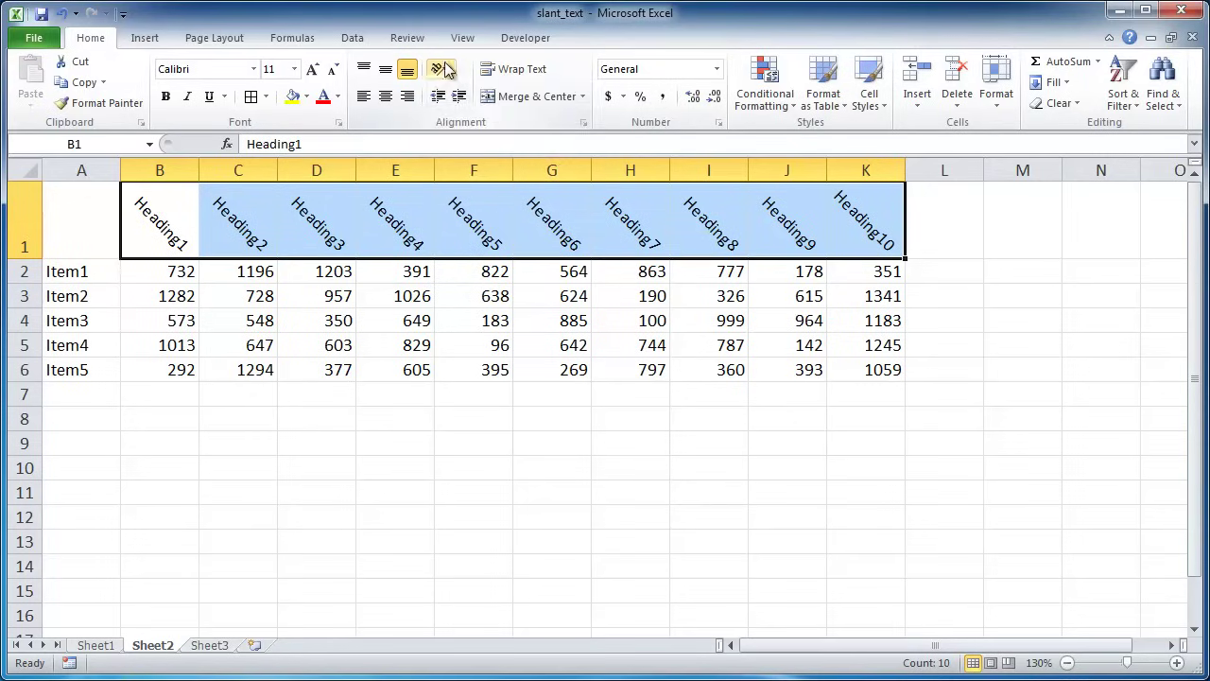
pyautogui.click(442, 71)
pyautogui.click(465, 94)
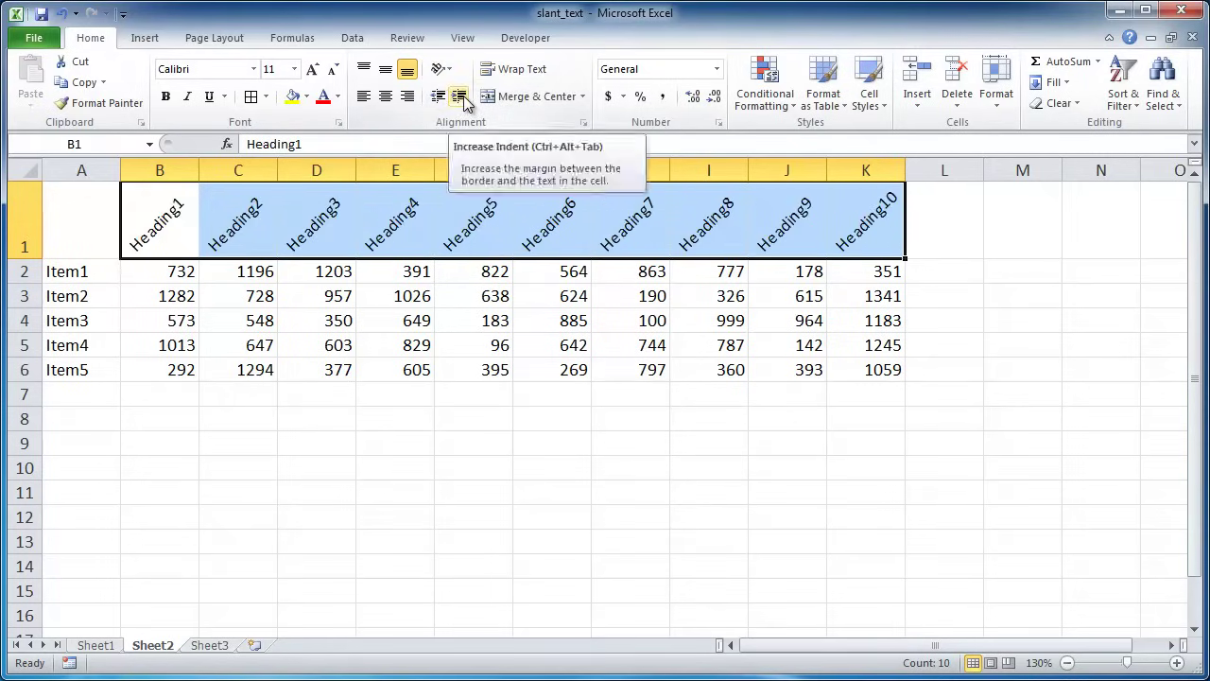
pyautogui.click(800, 451)
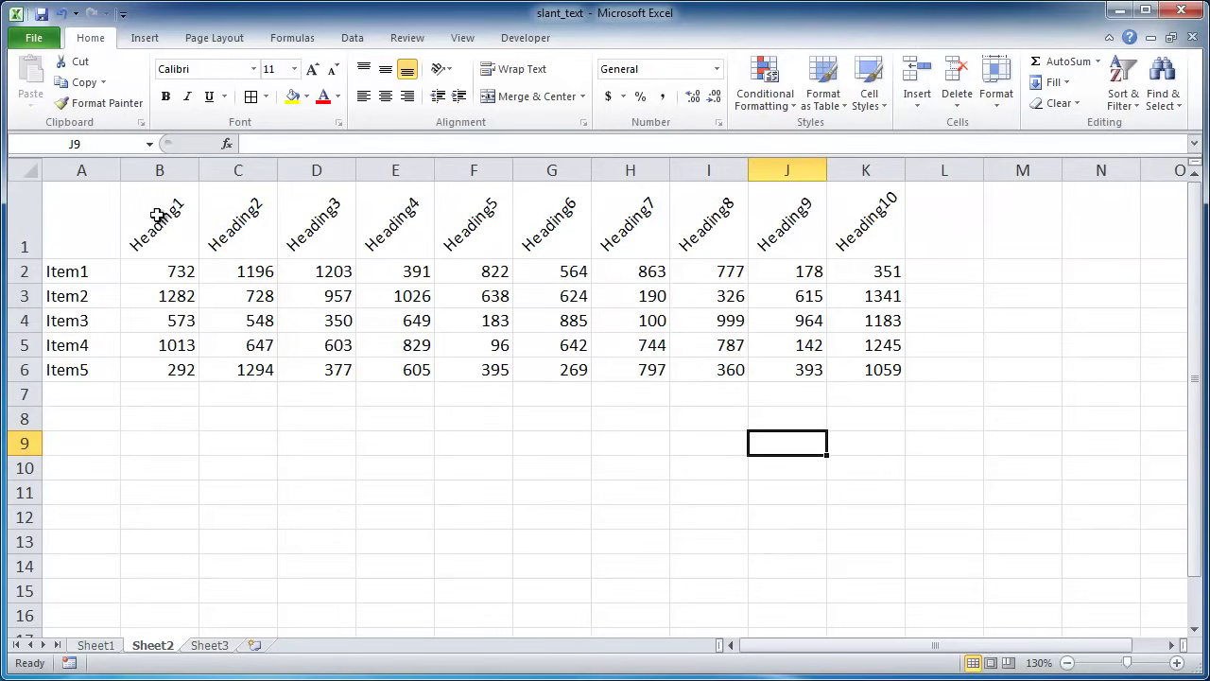
# Step: Open the cell alignment settings for headings B1:K1 and try a 52-degree text angle before setting it back to 45 degrees
pyautogui.moveTo(157, 215); pyautogui.dragTo(841, 223)
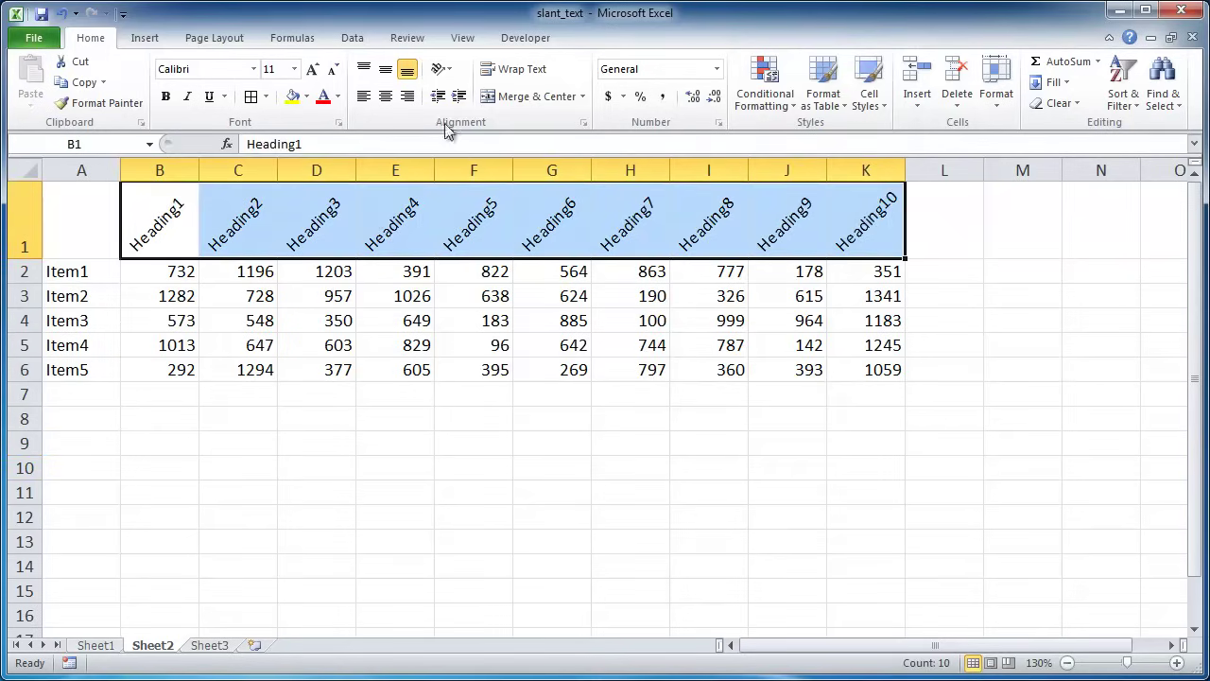
pyautogui.click(450, 71)
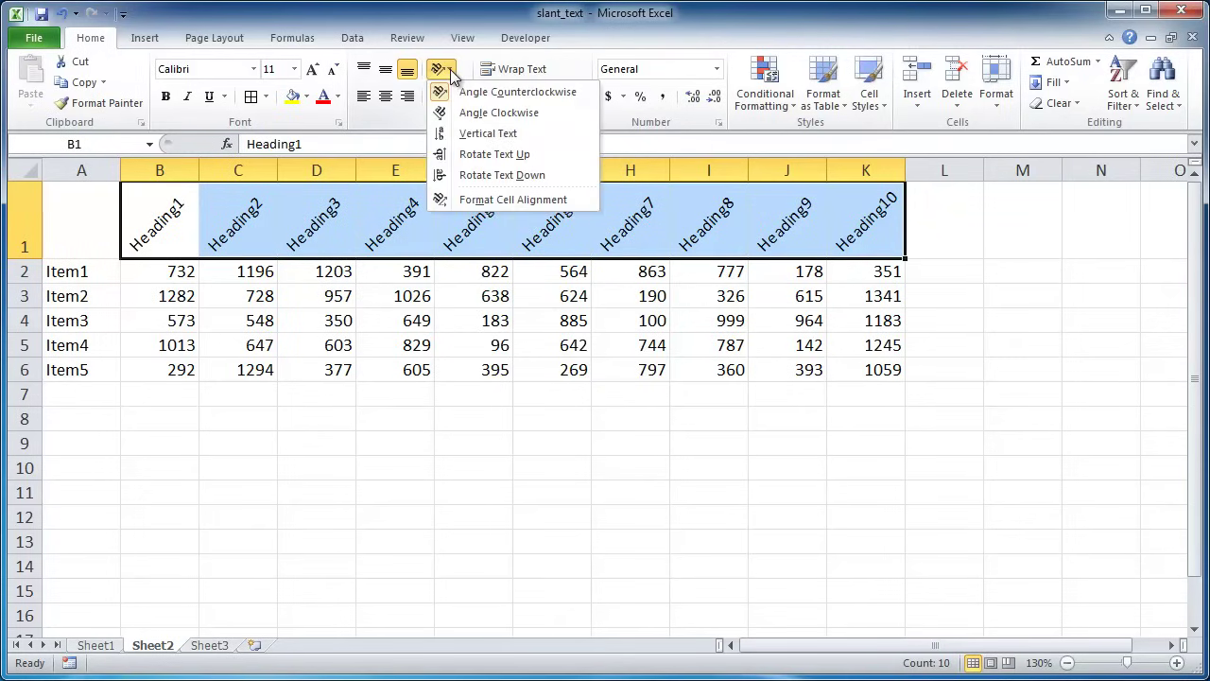
pyautogui.click(587, 200)
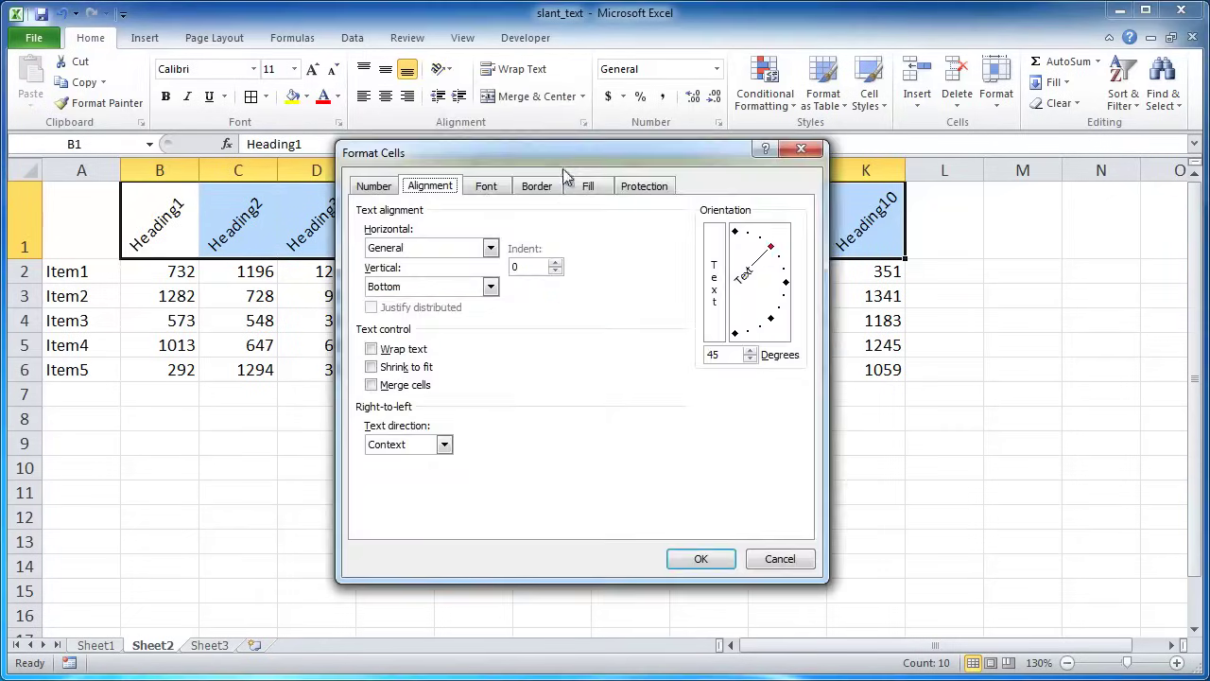
pyautogui.moveTo(569, 148); pyautogui.dragTo(645, 95)
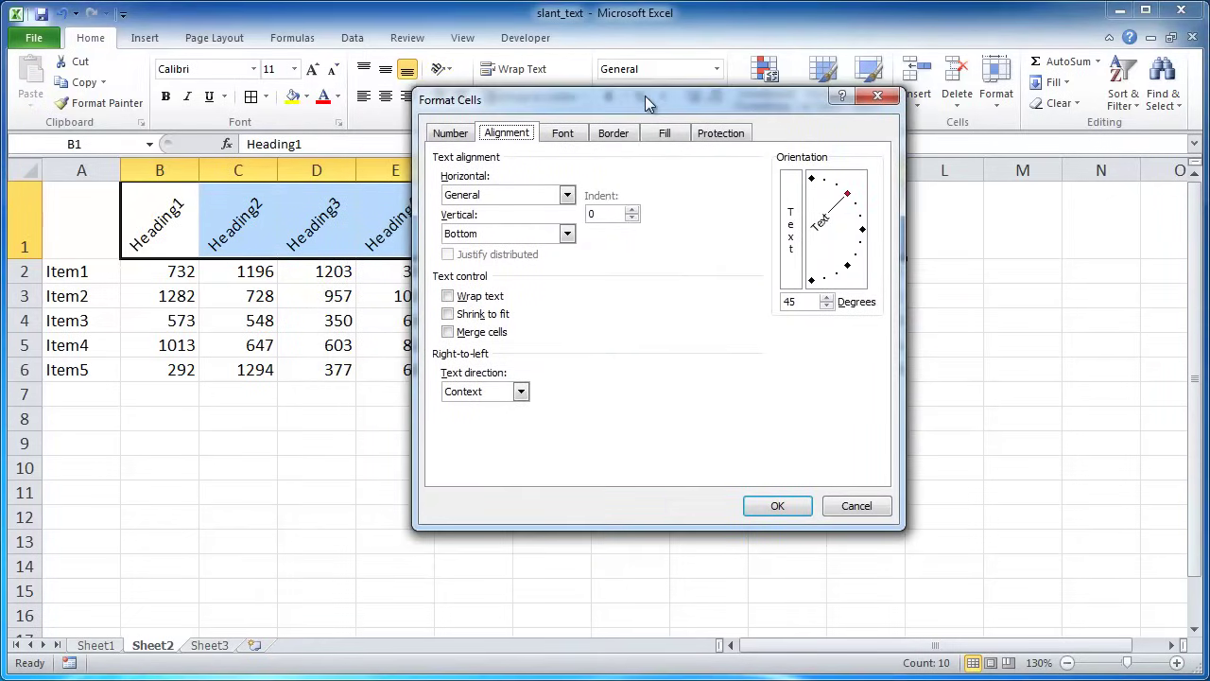
pyautogui.click(615, 133)
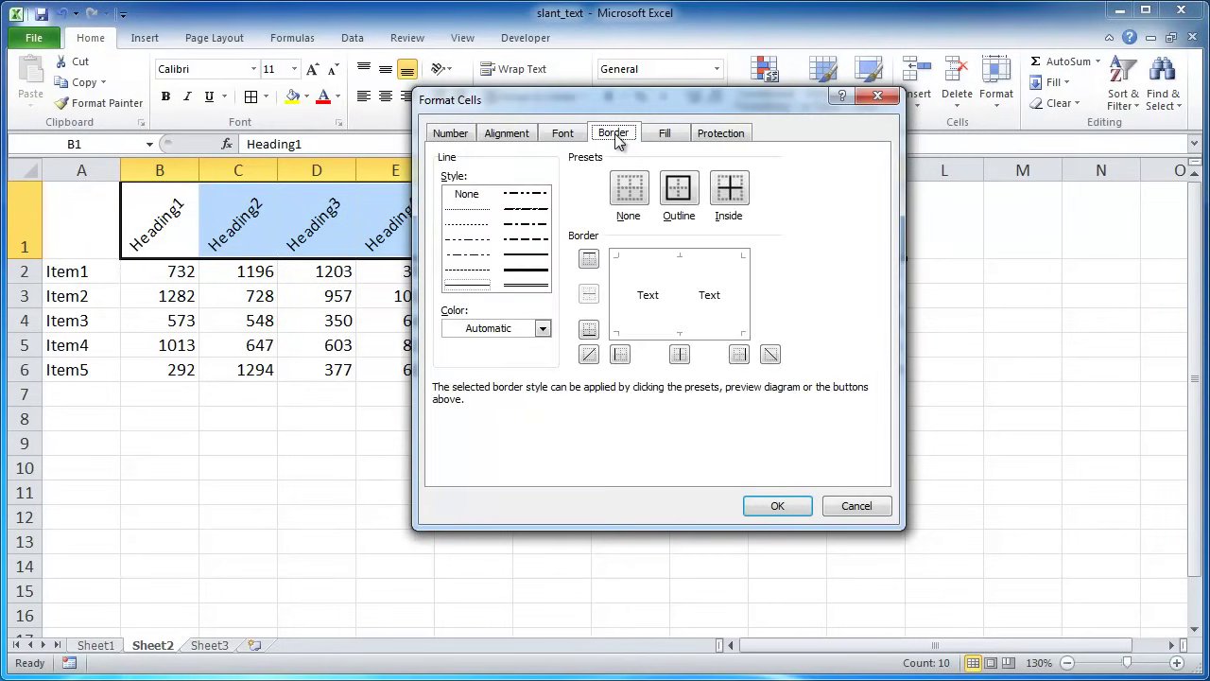
pyautogui.click(496, 133)
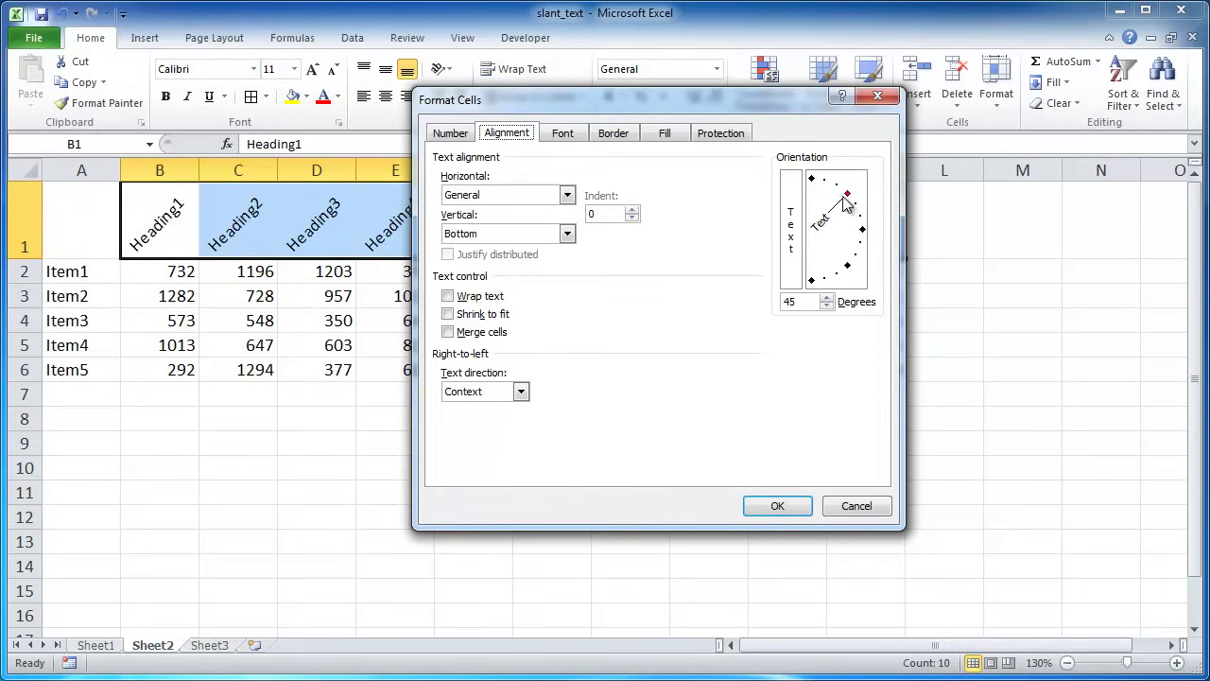
pyautogui.moveTo(848, 199)
pyautogui.mouseDown()
pyautogui.moveTo(860, 228)
pyautogui.moveTo(815, 189)
pyautogui.moveTo(844, 214)
pyautogui.moveTo(839, 202)
pyautogui.mouseUp()
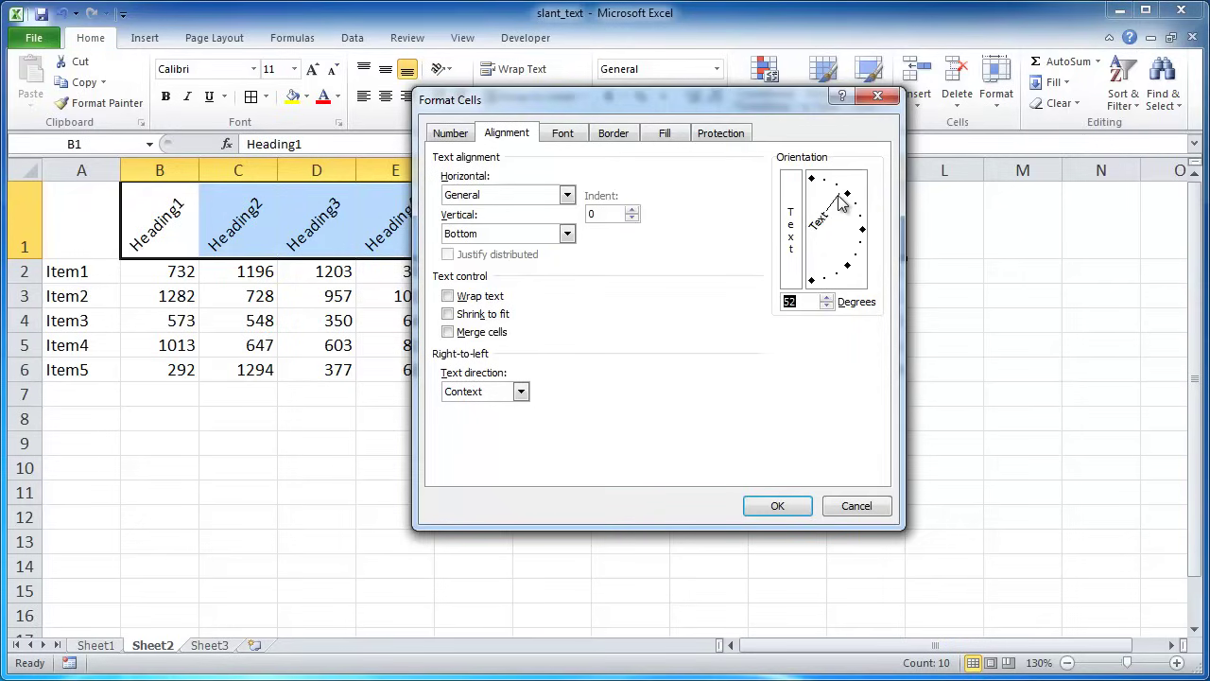
pyautogui.moveTo(840, 202)
pyautogui.mouseDown()
pyautogui.moveTo(849, 216)
pyautogui.moveTo(832, 188)
pyautogui.moveTo(846, 206)
pyautogui.mouseUp()
# Step: Apply outline borders and inside vertical borders to the slanted headings in B1:K1
pyautogui.click(613, 134)
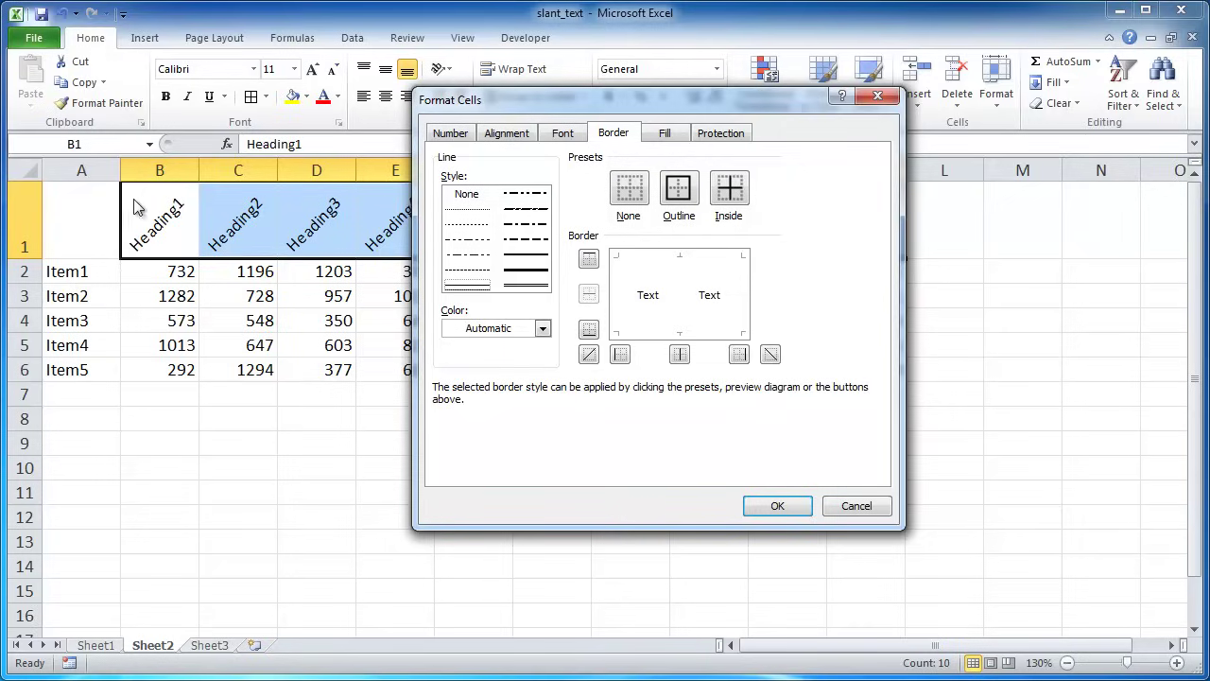
pyautogui.click(678, 189)
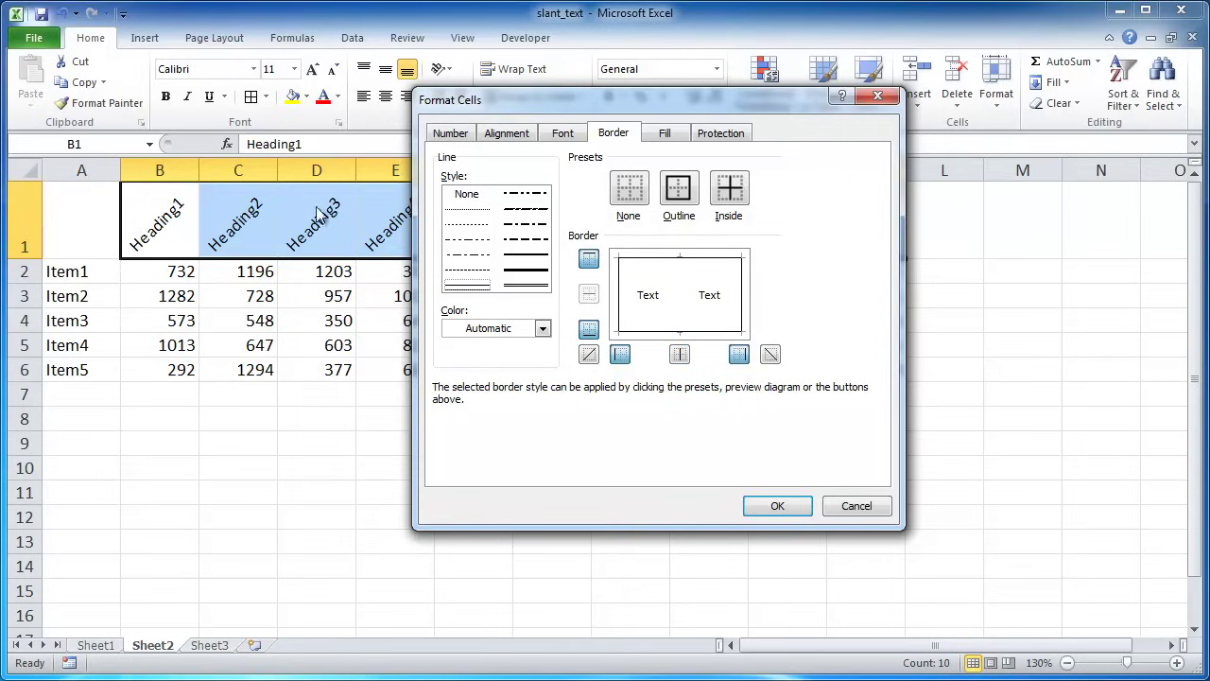
pyautogui.click(684, 293)
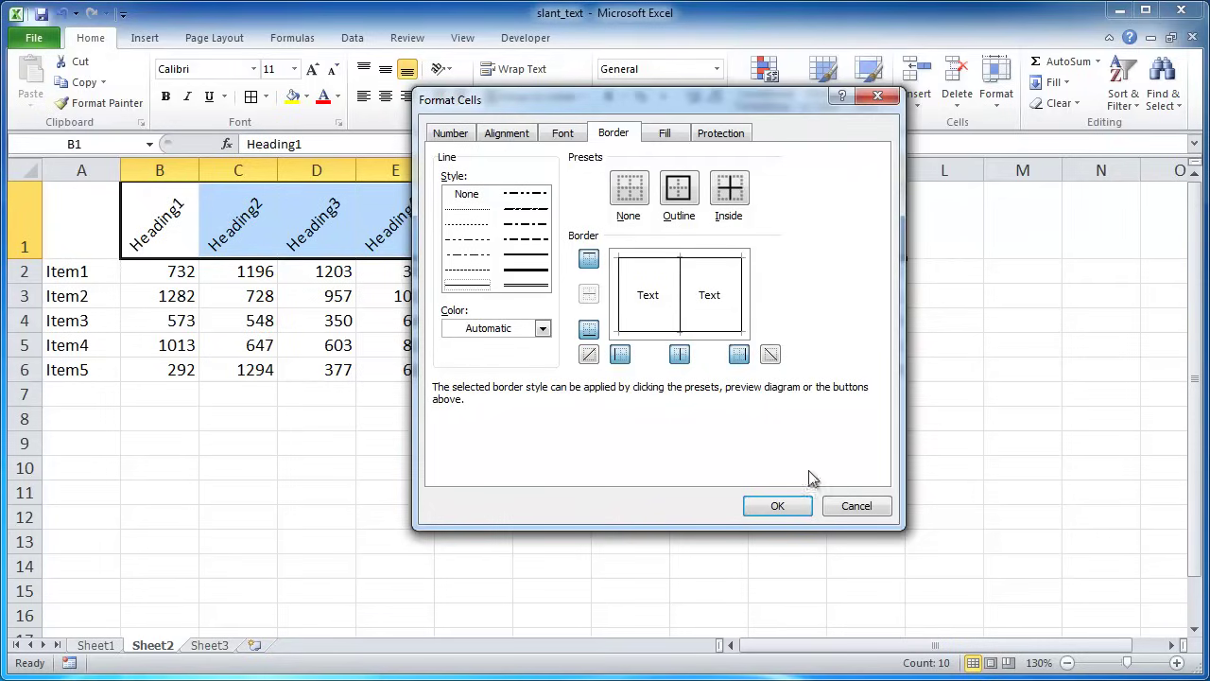
pyautogui.click(799, 509)
pyautogui.click(484, 488)
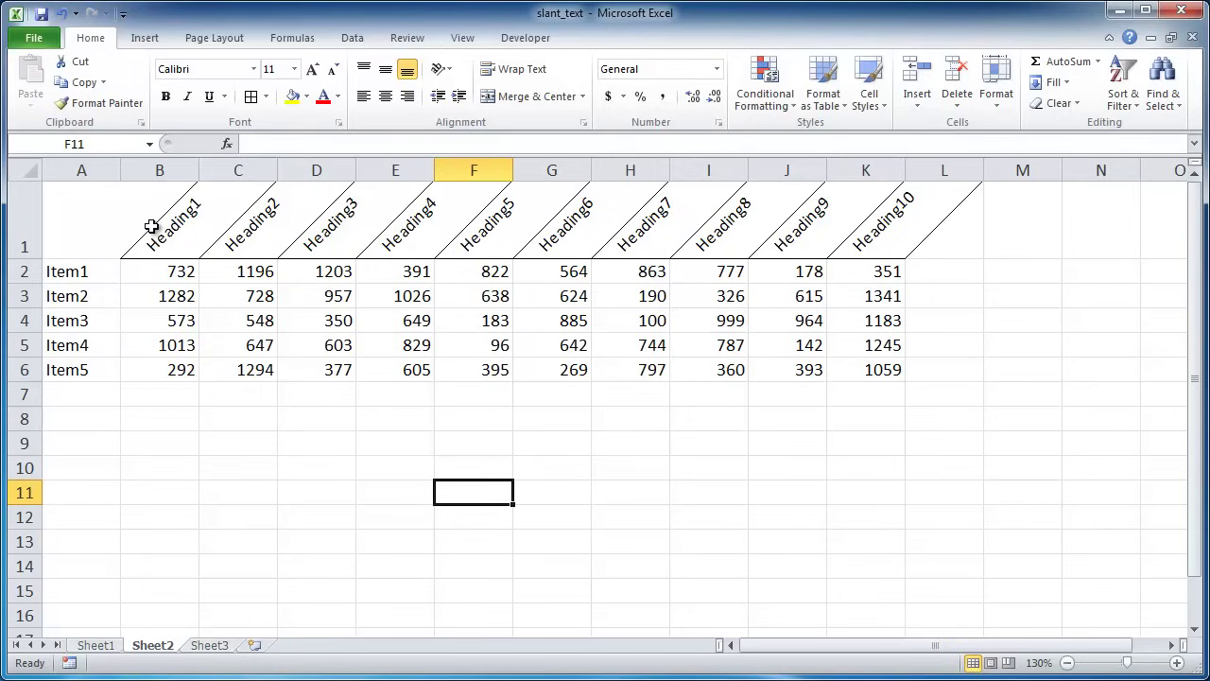
# Step: Set the horizontal text alignment of the headings in B1:K1 to Center
pyautogui.moveTo(157, 223); pyautogui.dragTo(903, 197)
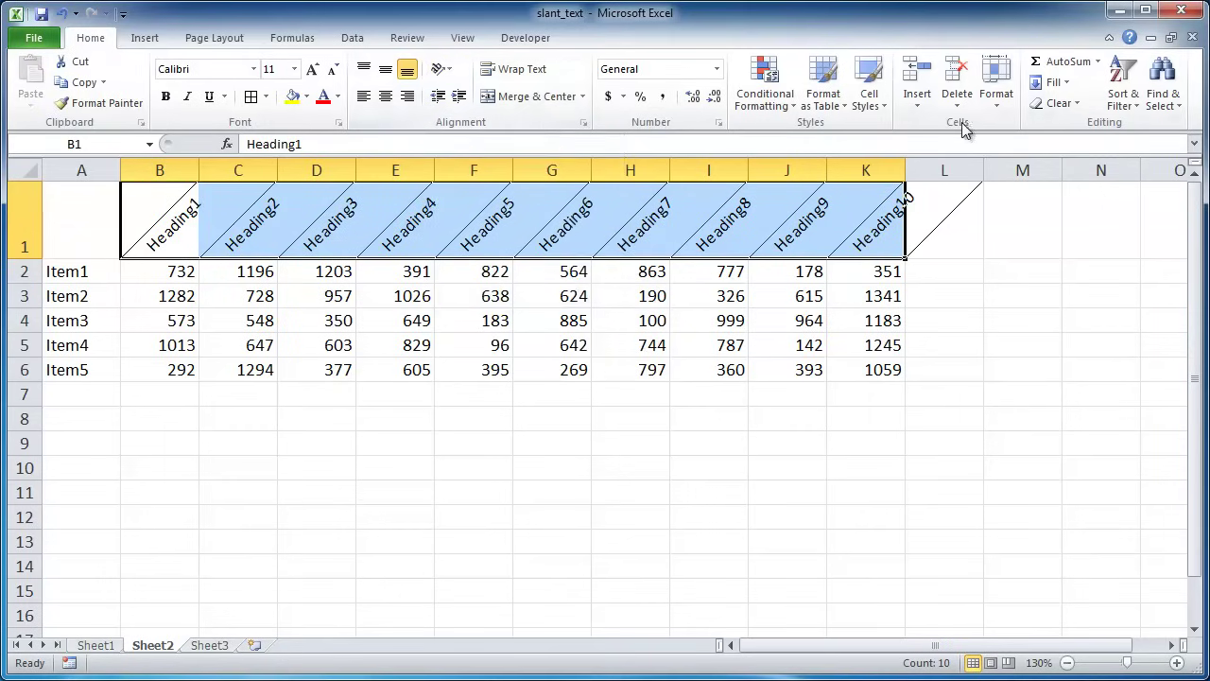
pyautogui.click(995, 102)
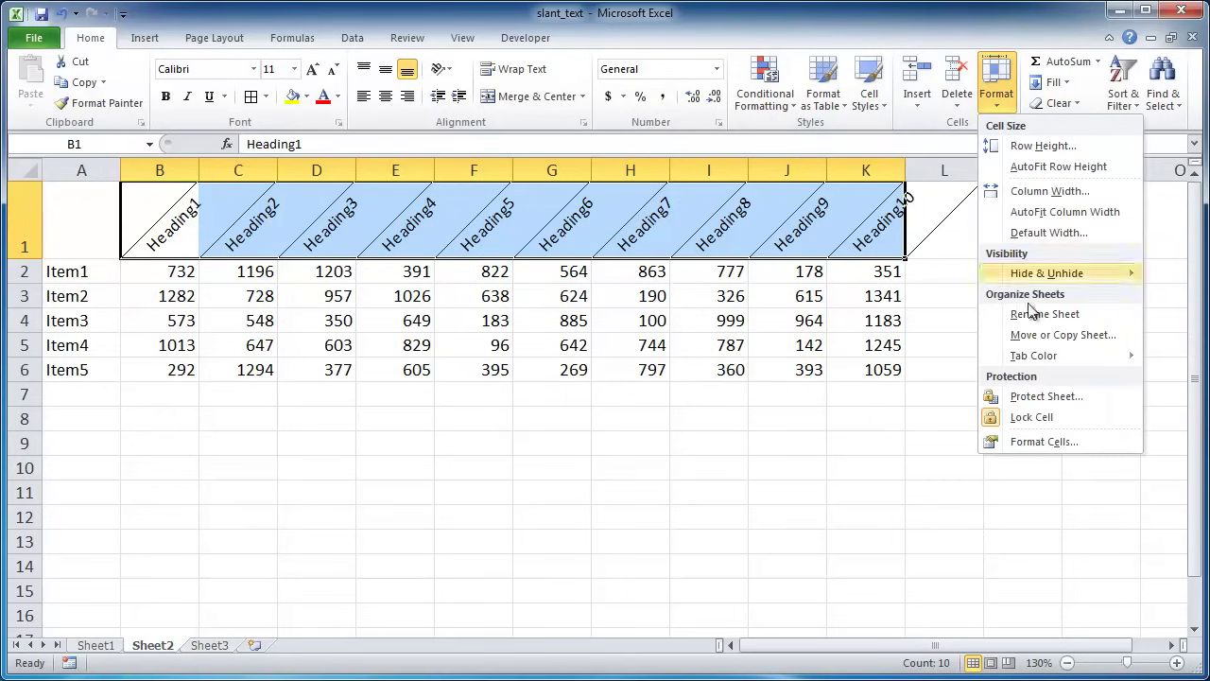
pyautogui.click(1054, 440)
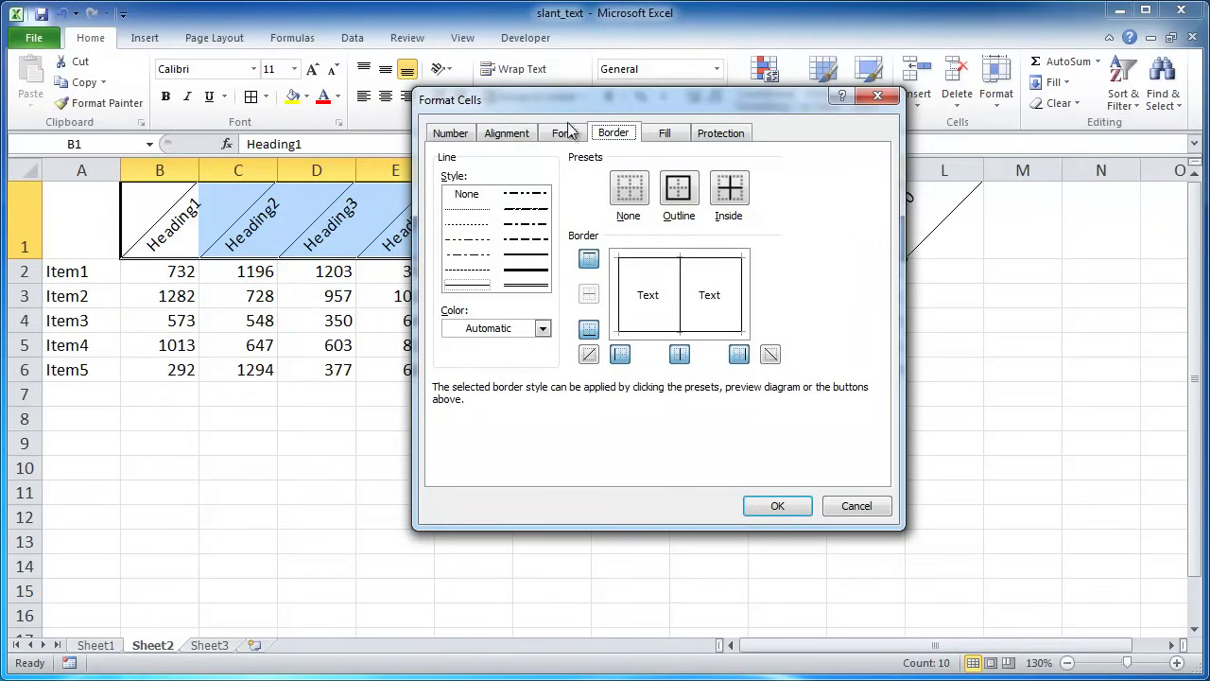
pyautogui.click(502, 134)
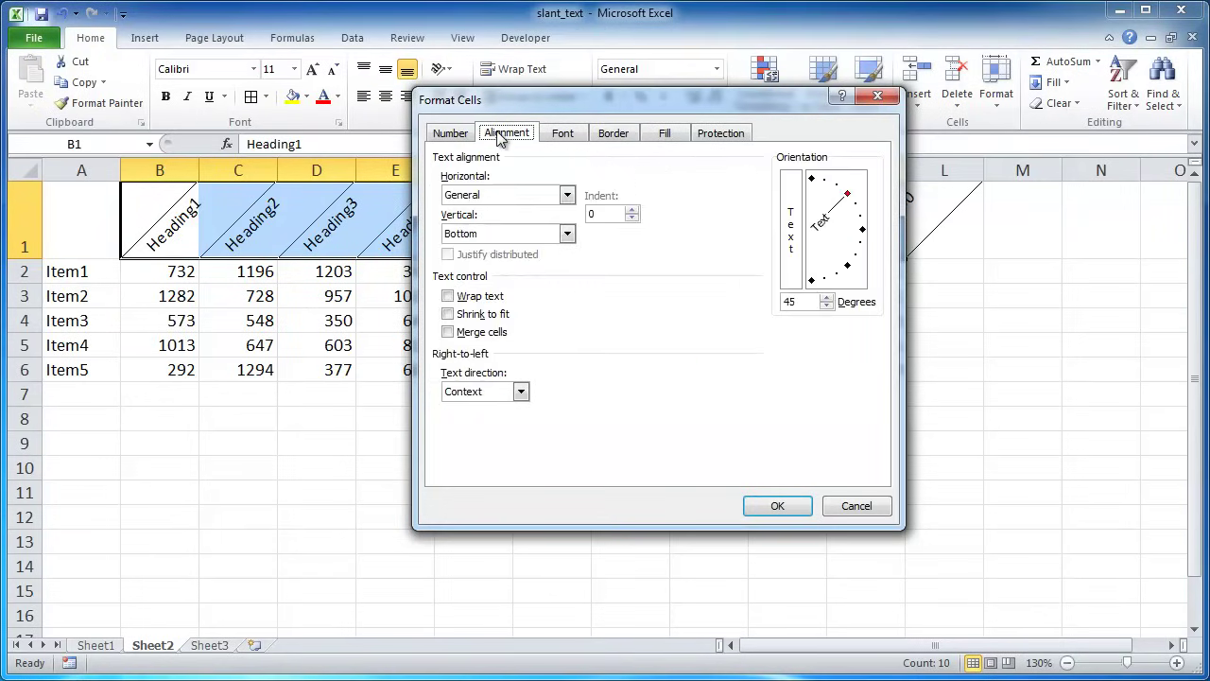
pyautogui.click(541, 195)
pyautogui.click(520, 237)
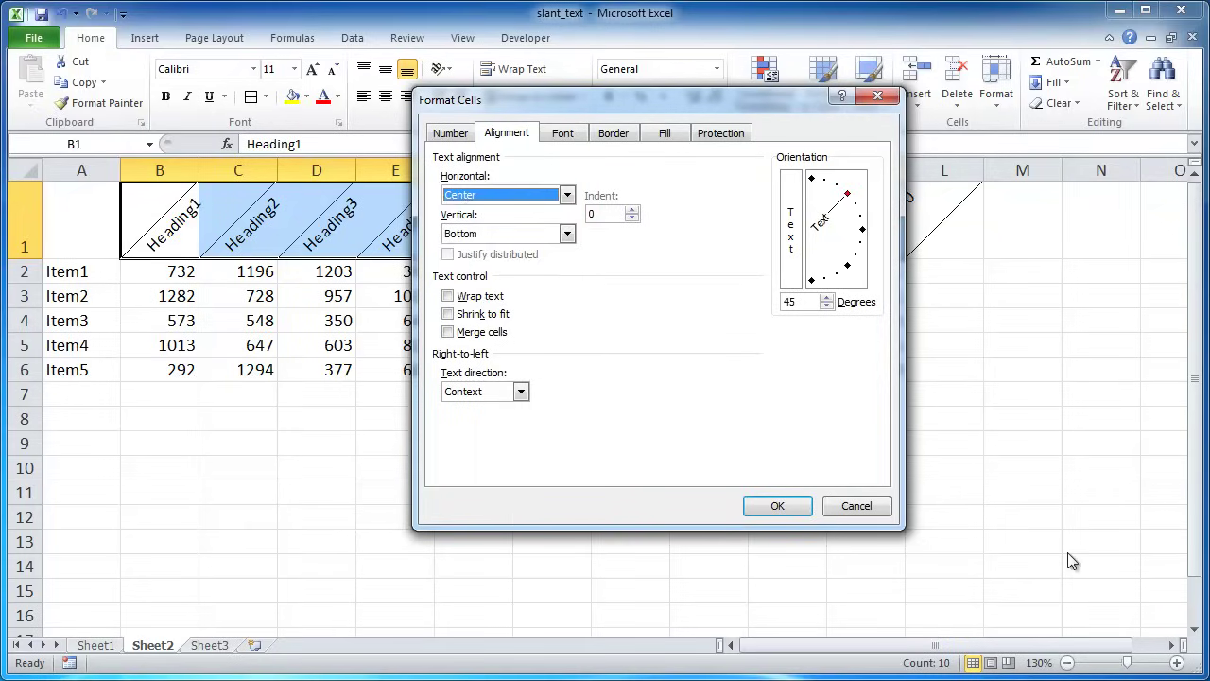
pyautogui.click(765, 504)
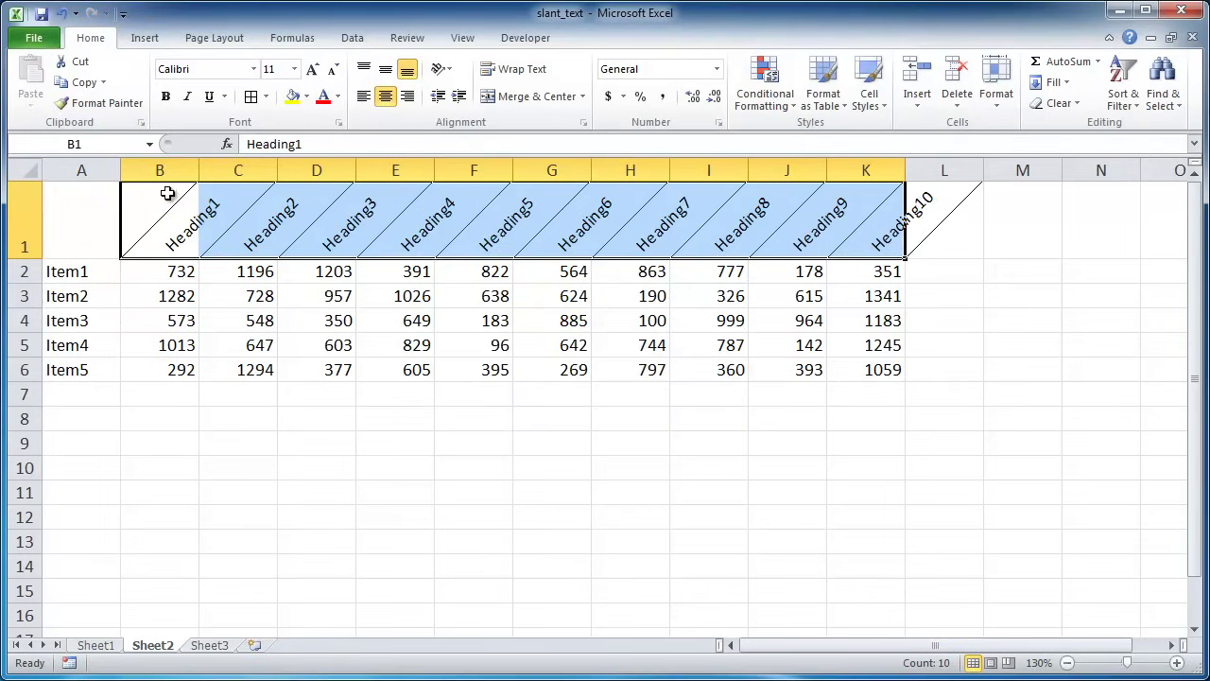
# Step: AutoFit the widths of columns B through K to their contents
pyautogui.moveTo(161, 169); pyautogui.dragTo(905, 171)
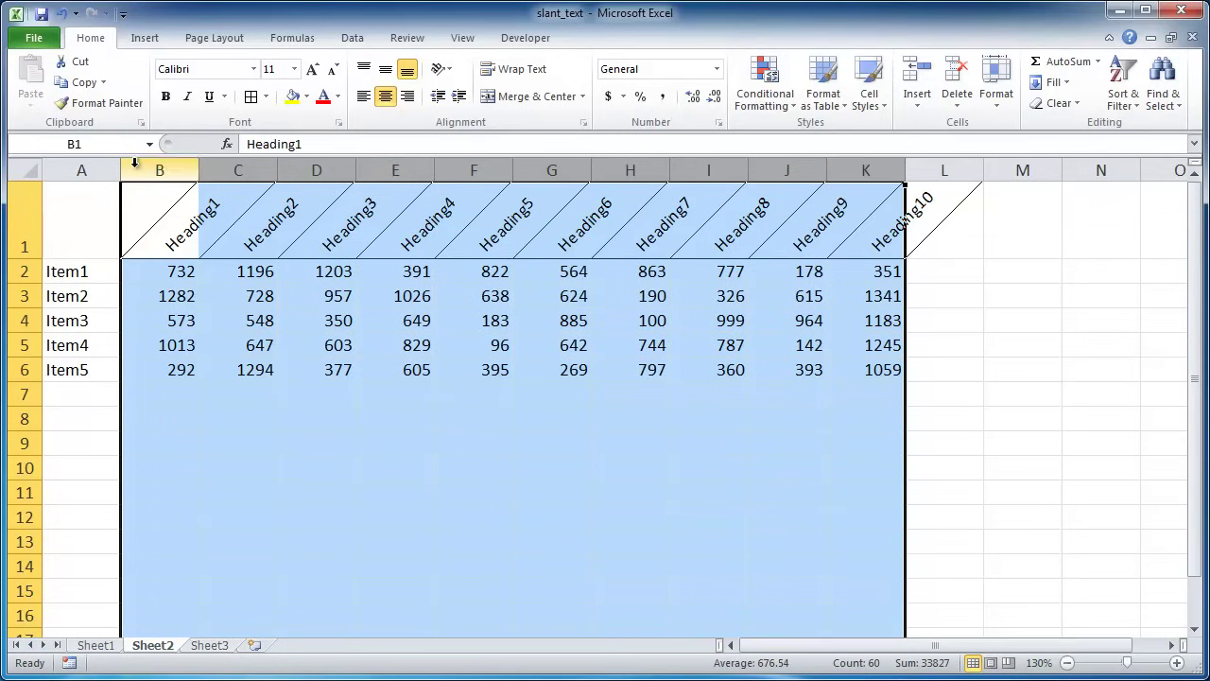
pyautogui.click(193, 166)
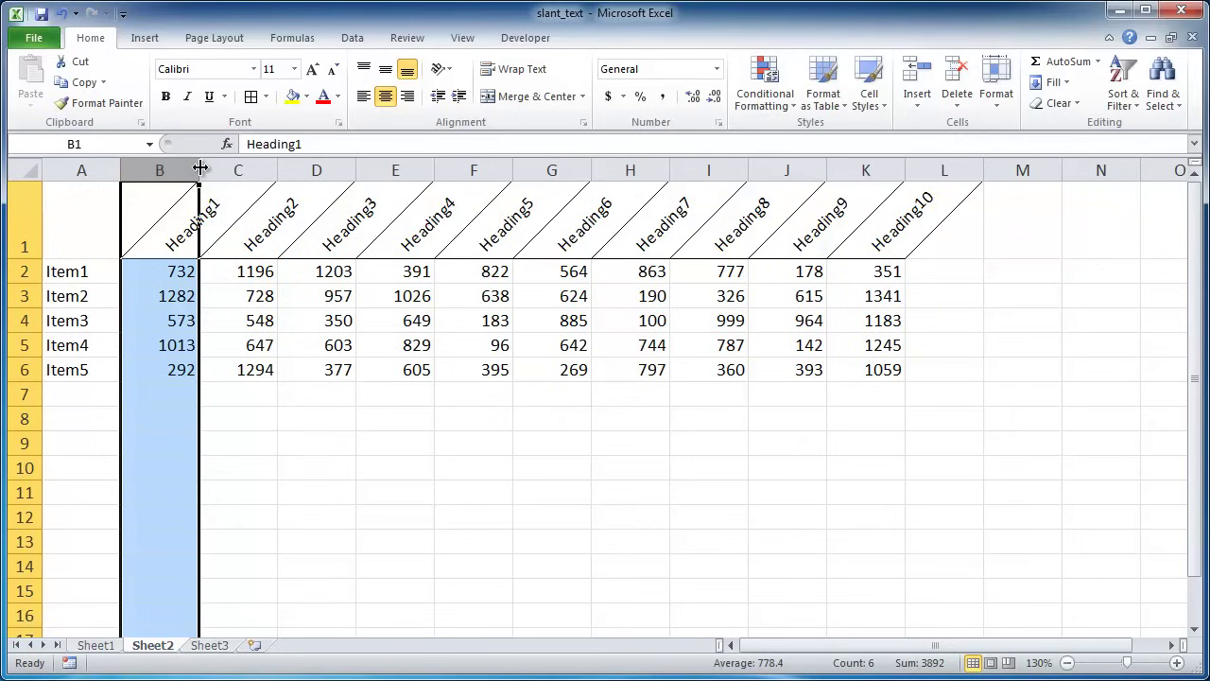
pyautogui.doubleClick(200, 169)
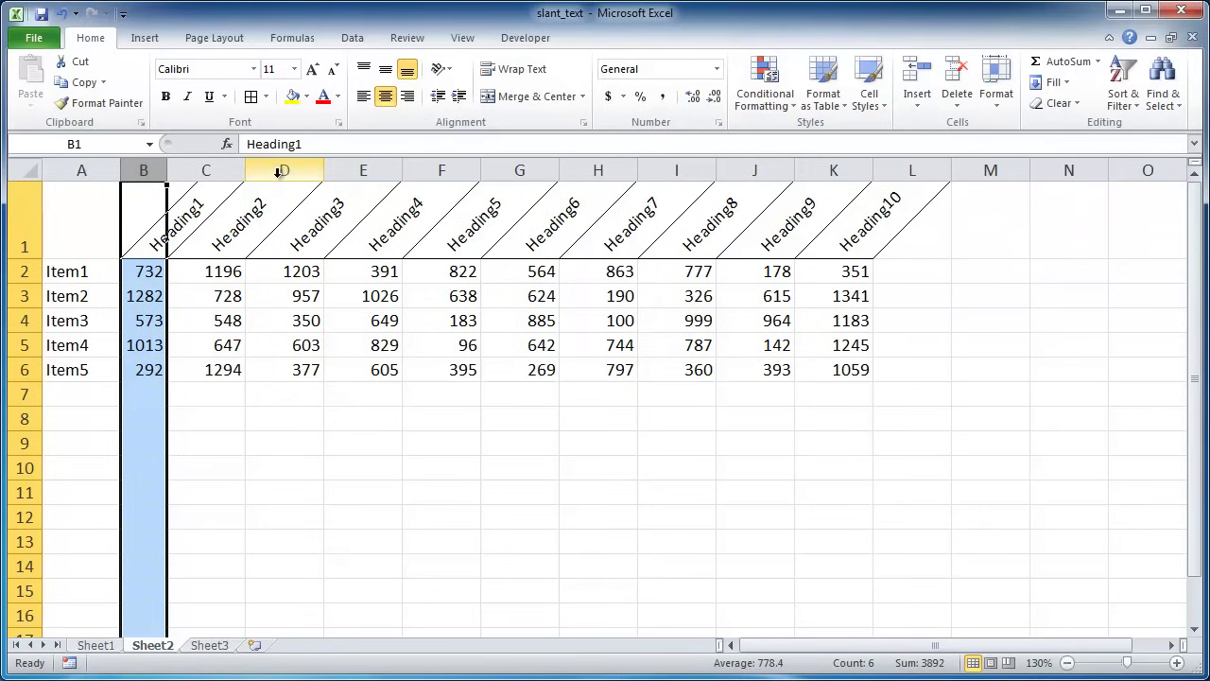
pyautogui.moveTo(215, 172); pyautogui.dragTo(896, 149)
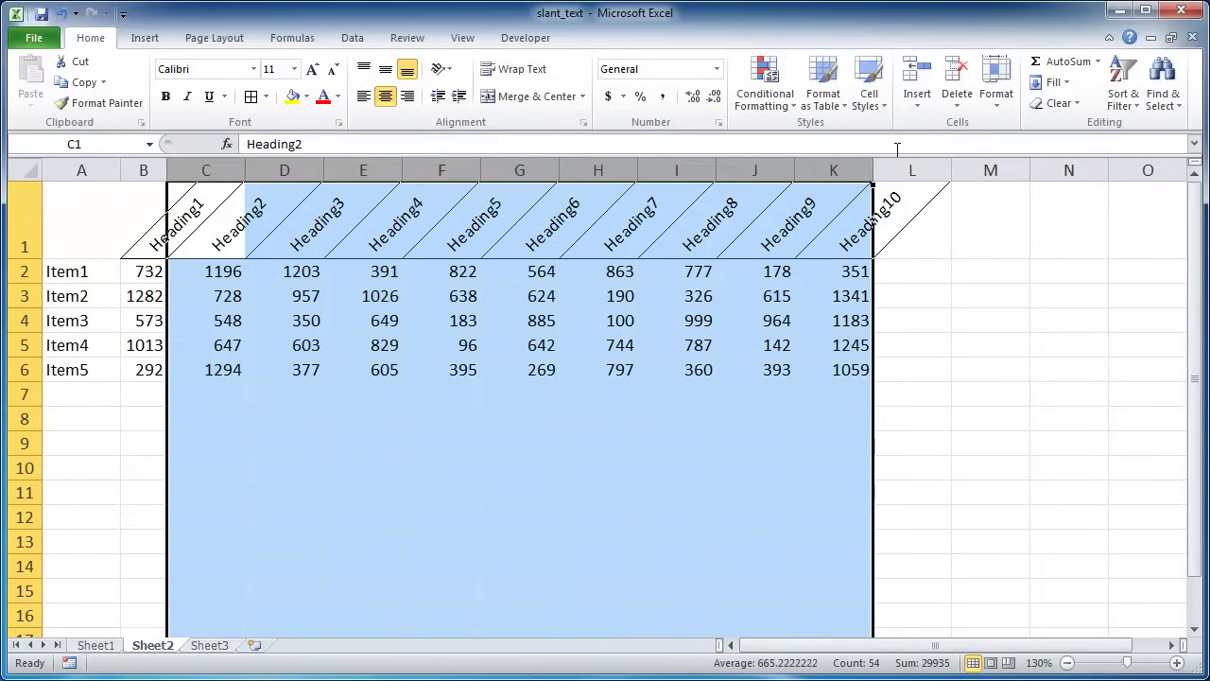
pyautogui.click(1001, 106)
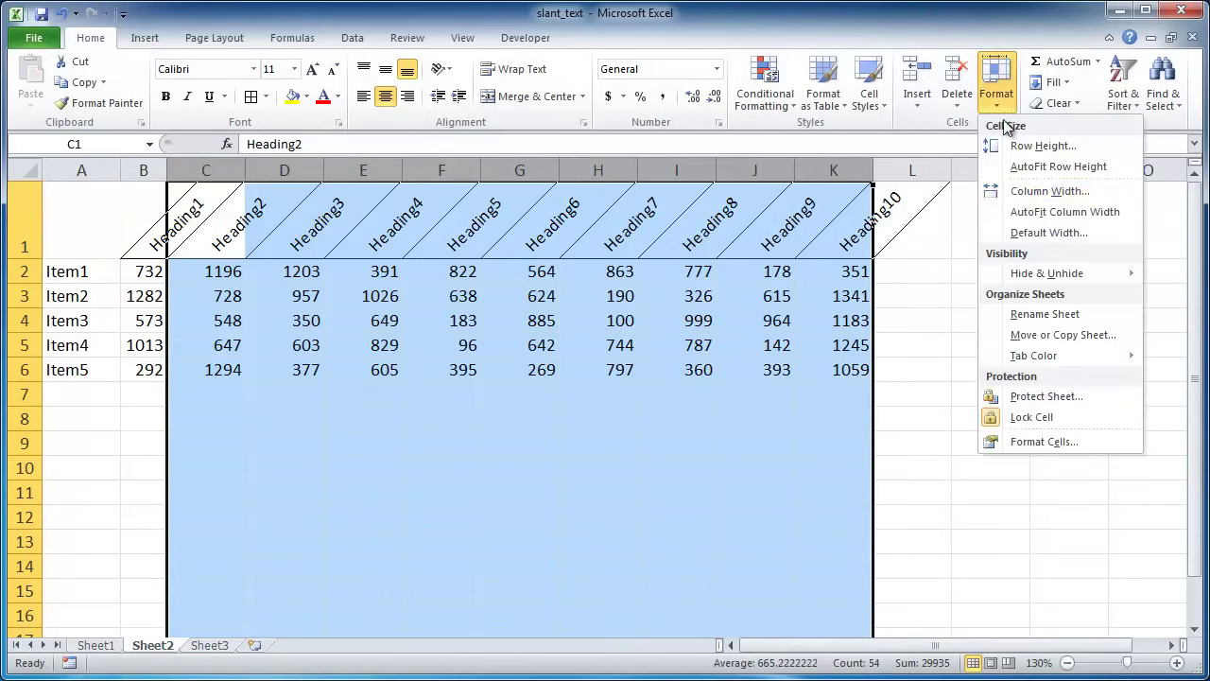
pyautogui.click(1040, 214)
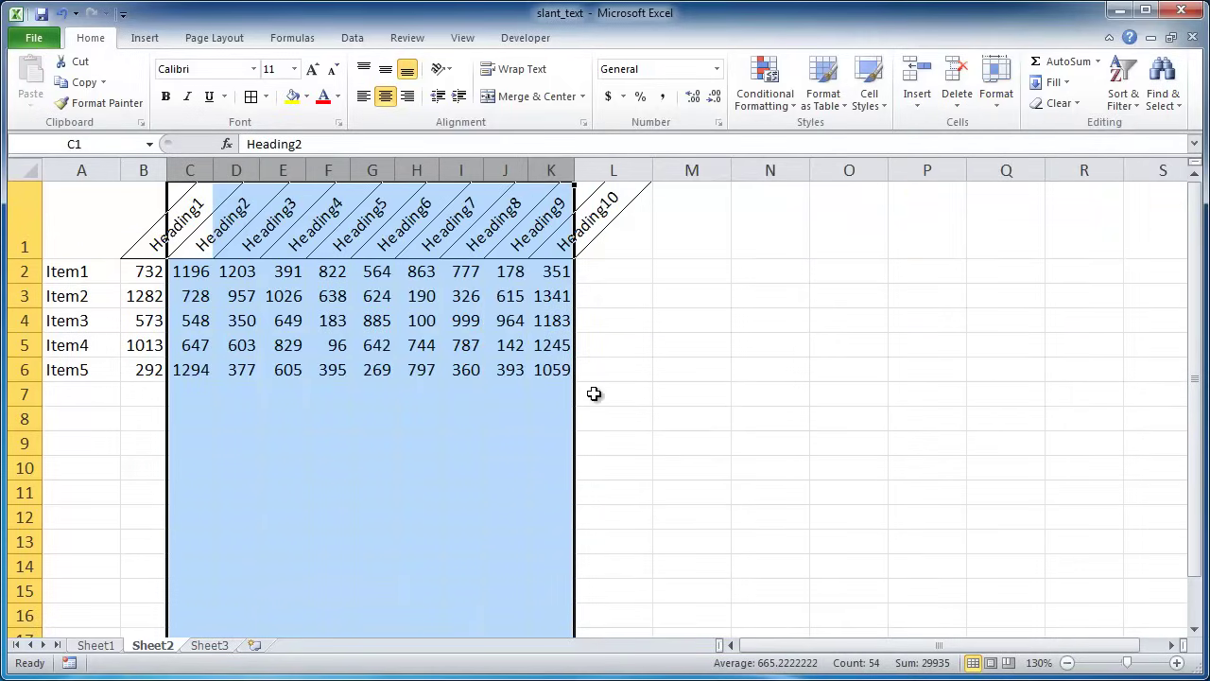
pyautogui.click(676, 423)
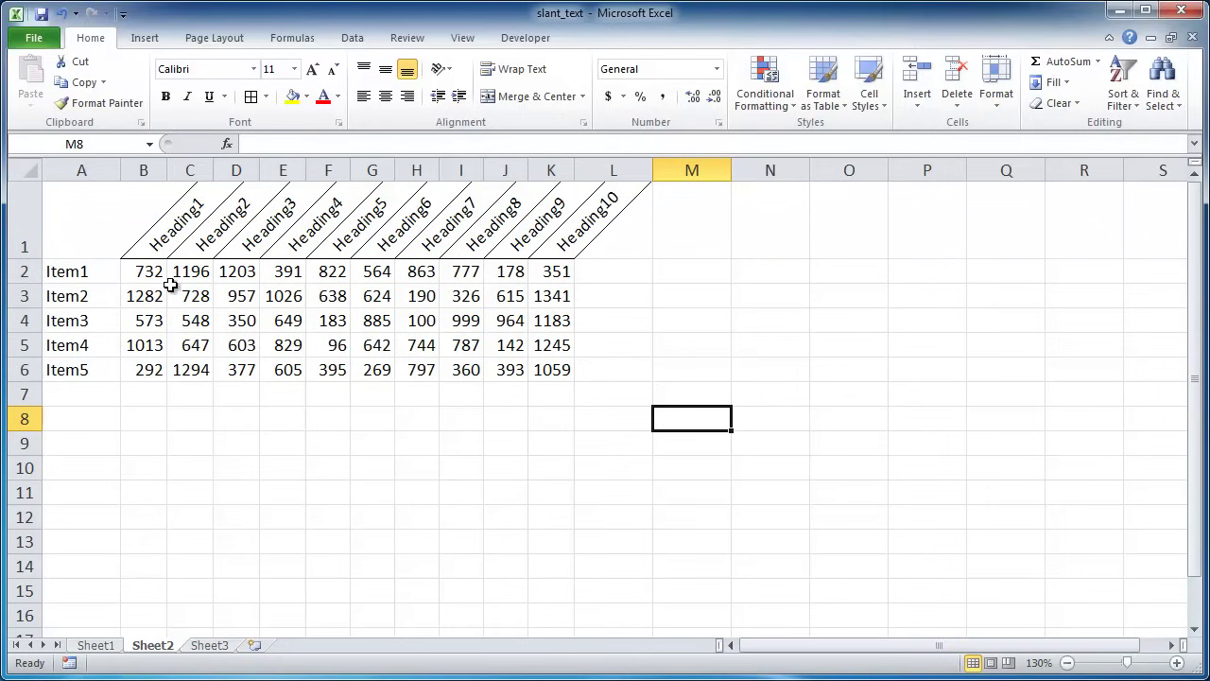
# Step: Apply All Borders to the item names and data in A2:K6
pyautogui.moveTo(86, 271); pyautogui.dragTo(554, 370)
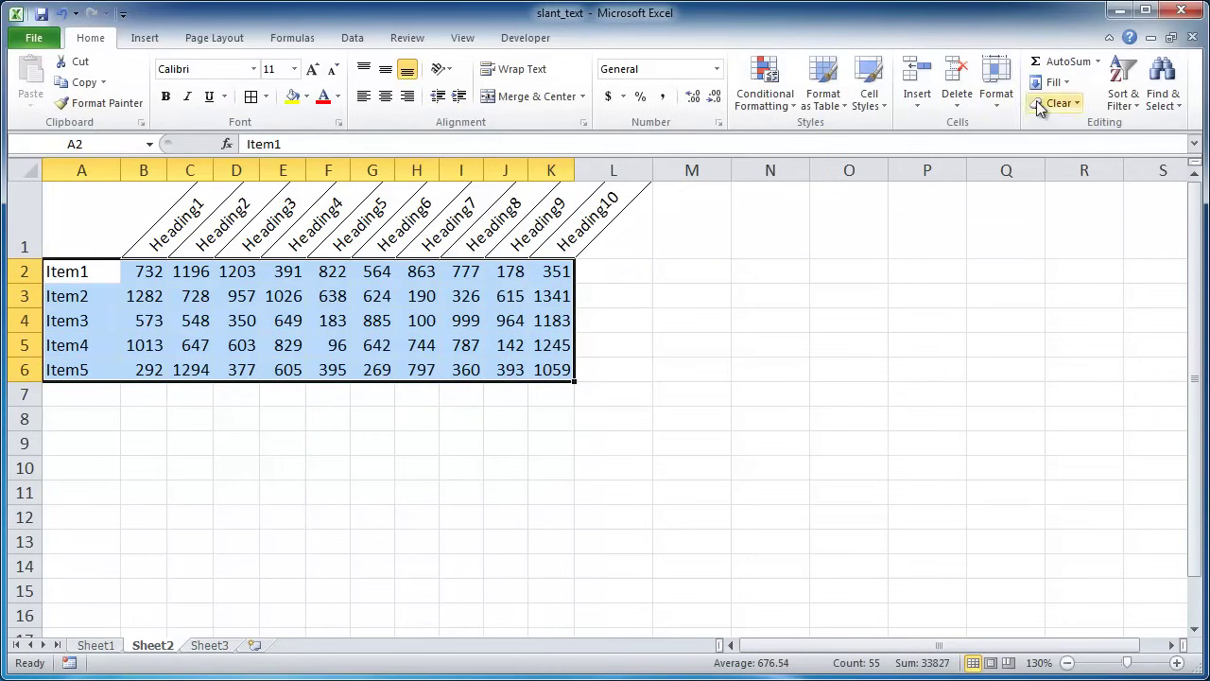
pyautogui.click(1003, 106)
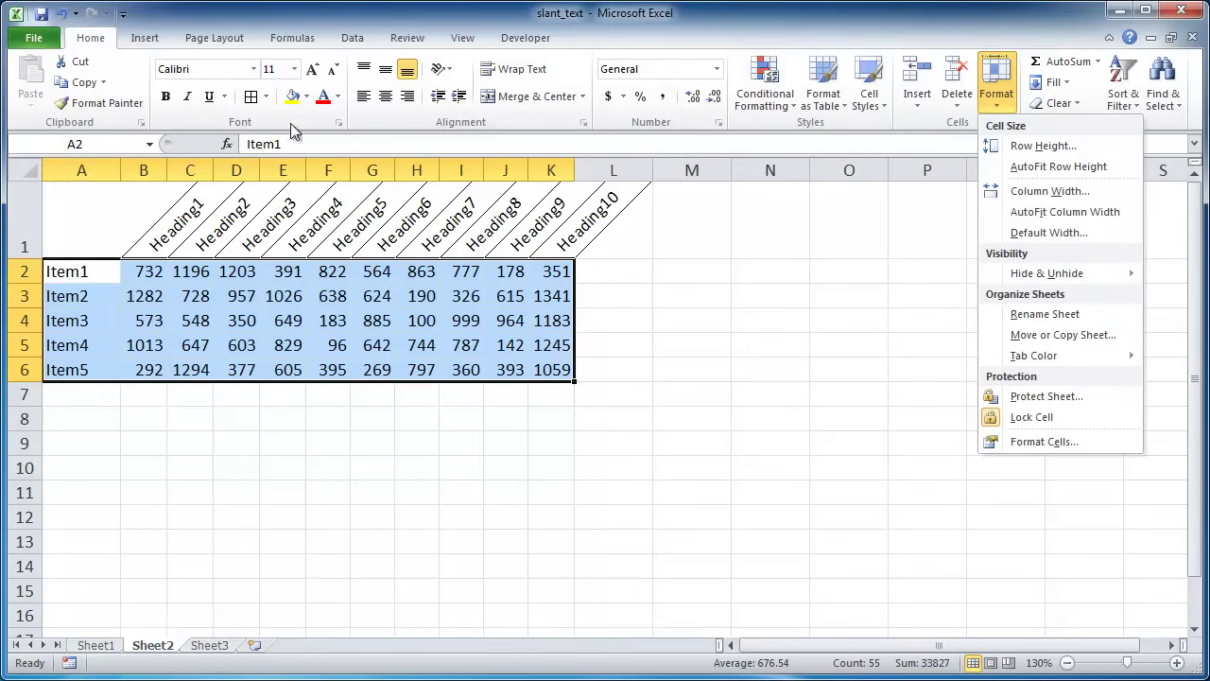
pyautogui.click(268, 98)
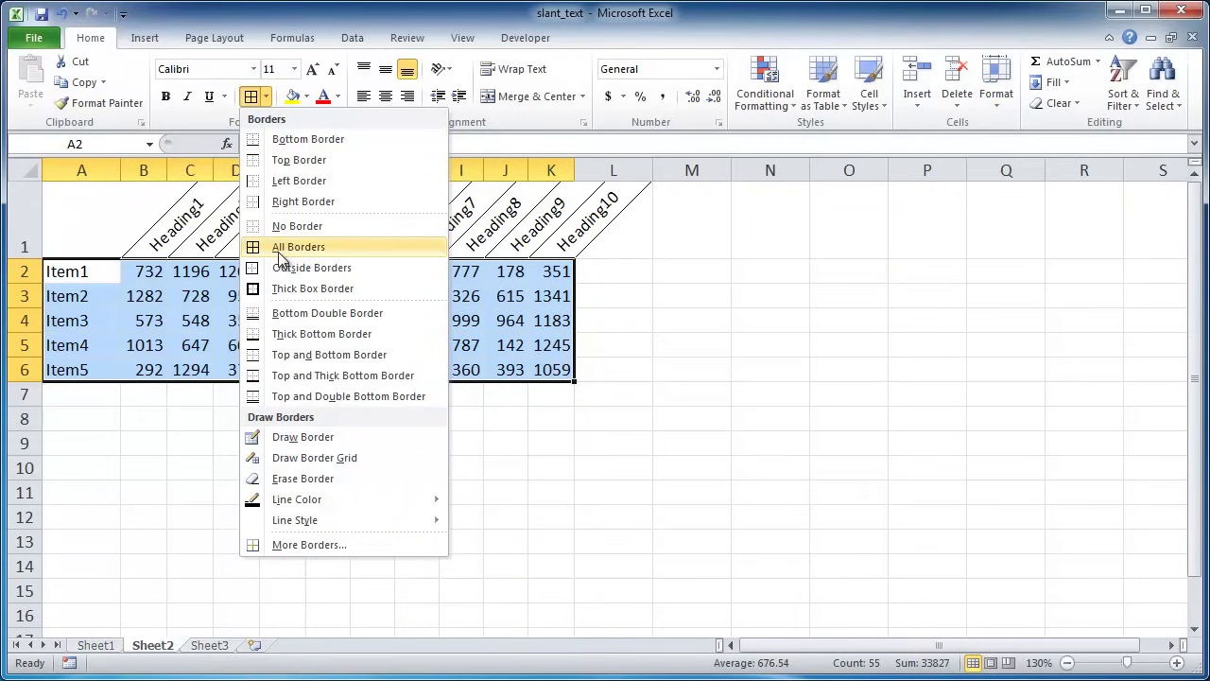
pyautogui.click(264, 248)
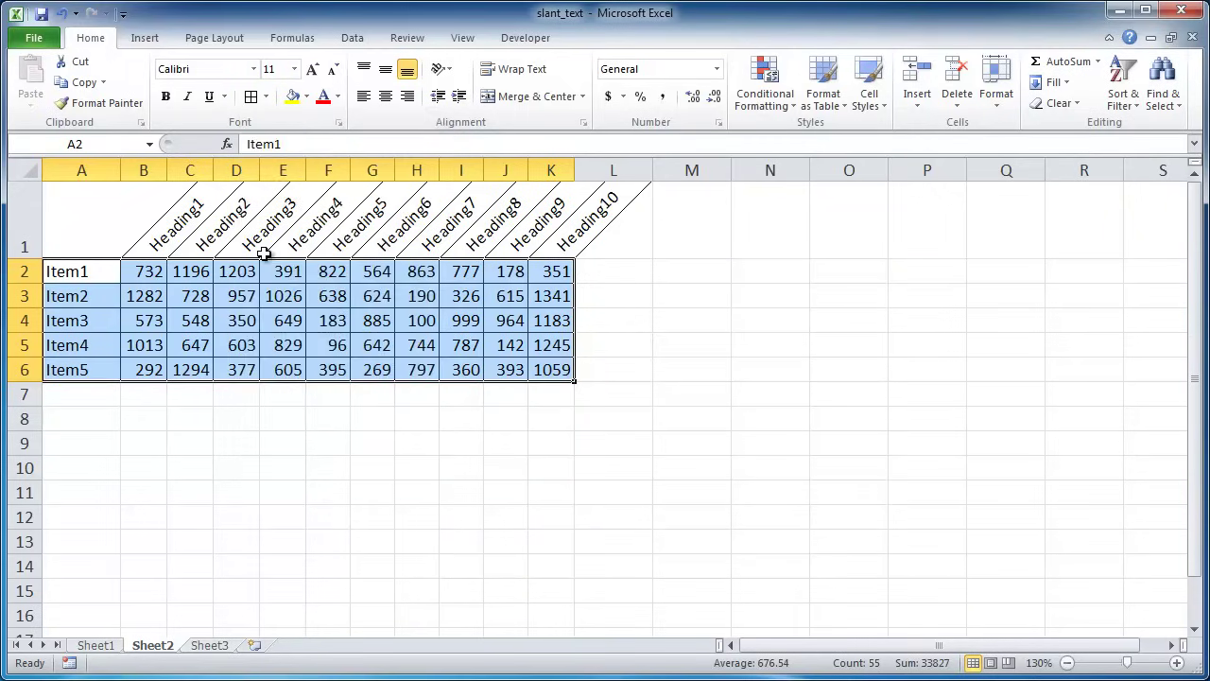
# Step: Apply the Accent1 cell style to headings B1:K1 and the Accent3 style to item names A2:A6
pyautogui.moveTo(166, 220); pyautogui.dragTo(561, 215)
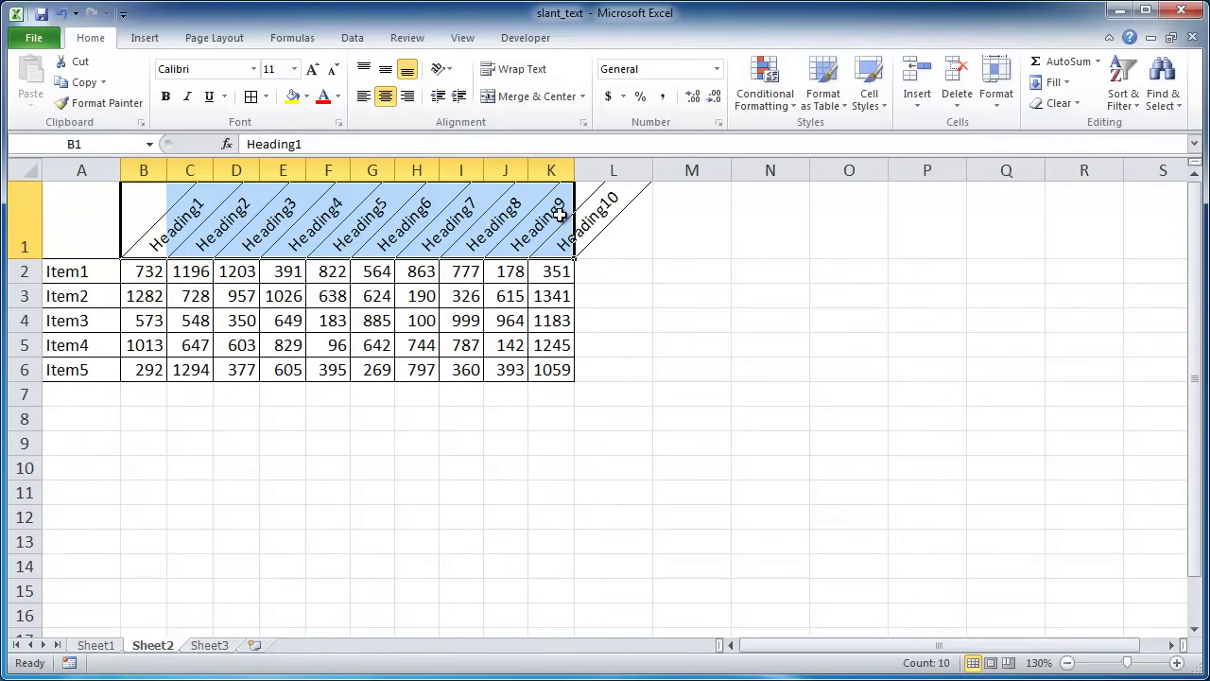
pyautogui.click(868, 104)
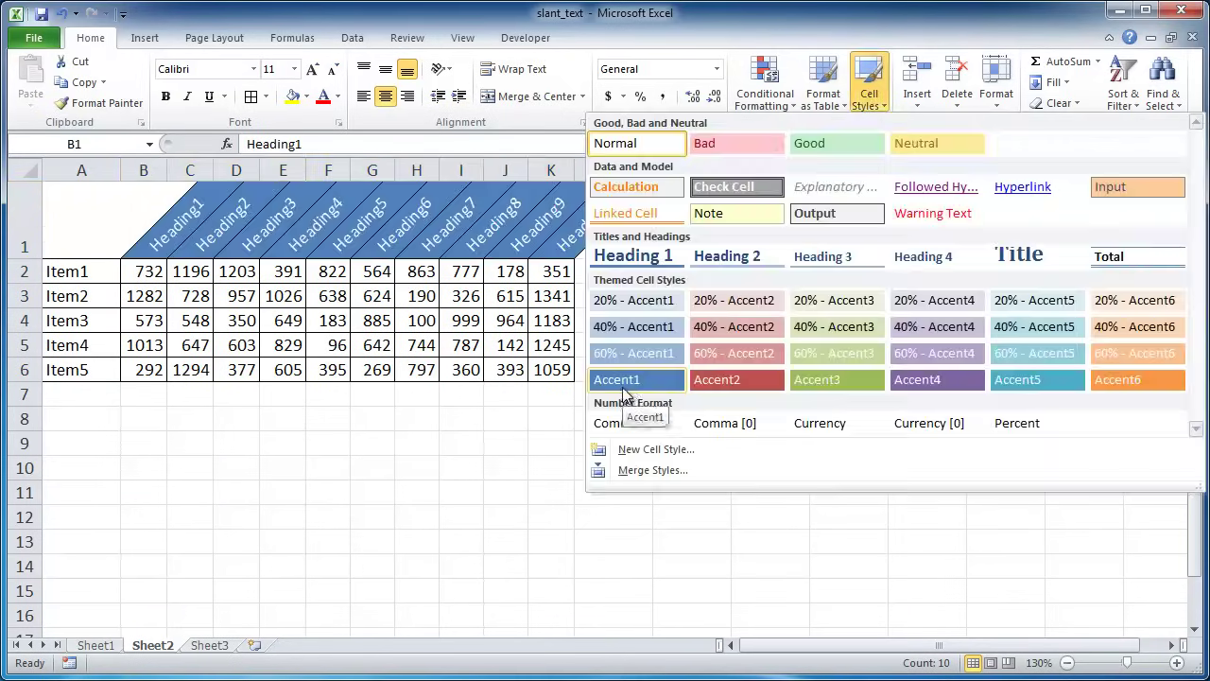
pyautogui.click(621, 383)
pyautogui.moveTo(85, 272); pyautogui.dragTo(86, 369)
pyautogui.click(869, 94)
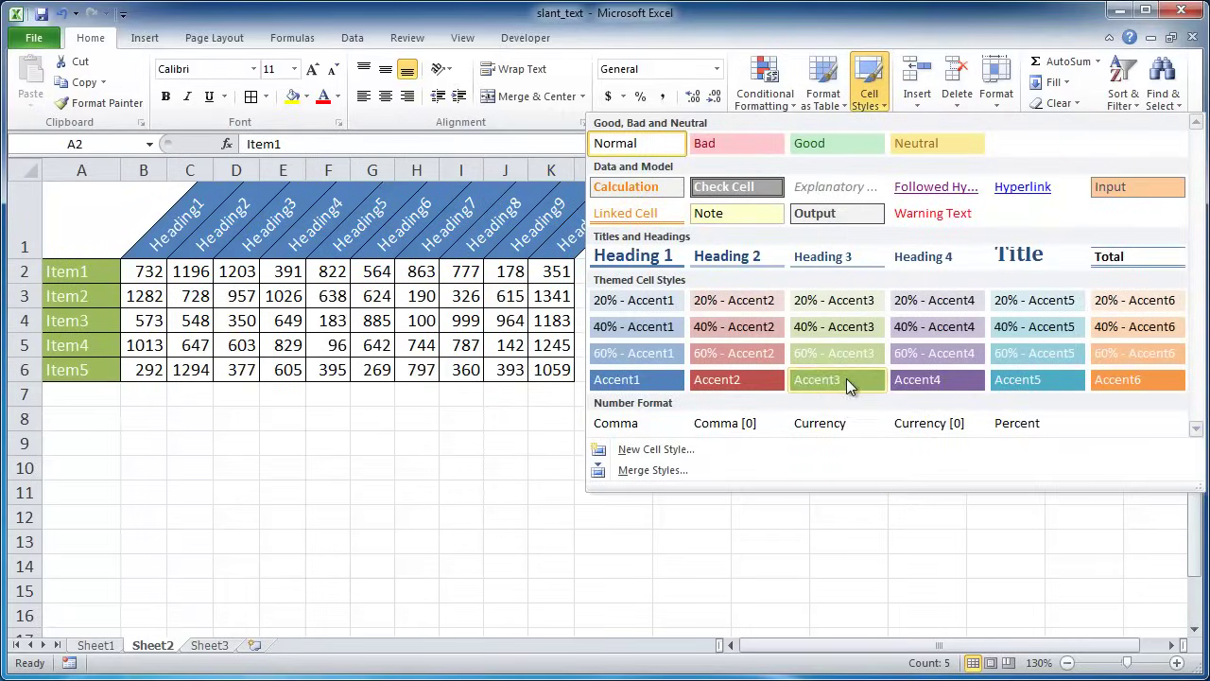
pyautogui.click(846, 378)
pyautogui.click(459, 500)
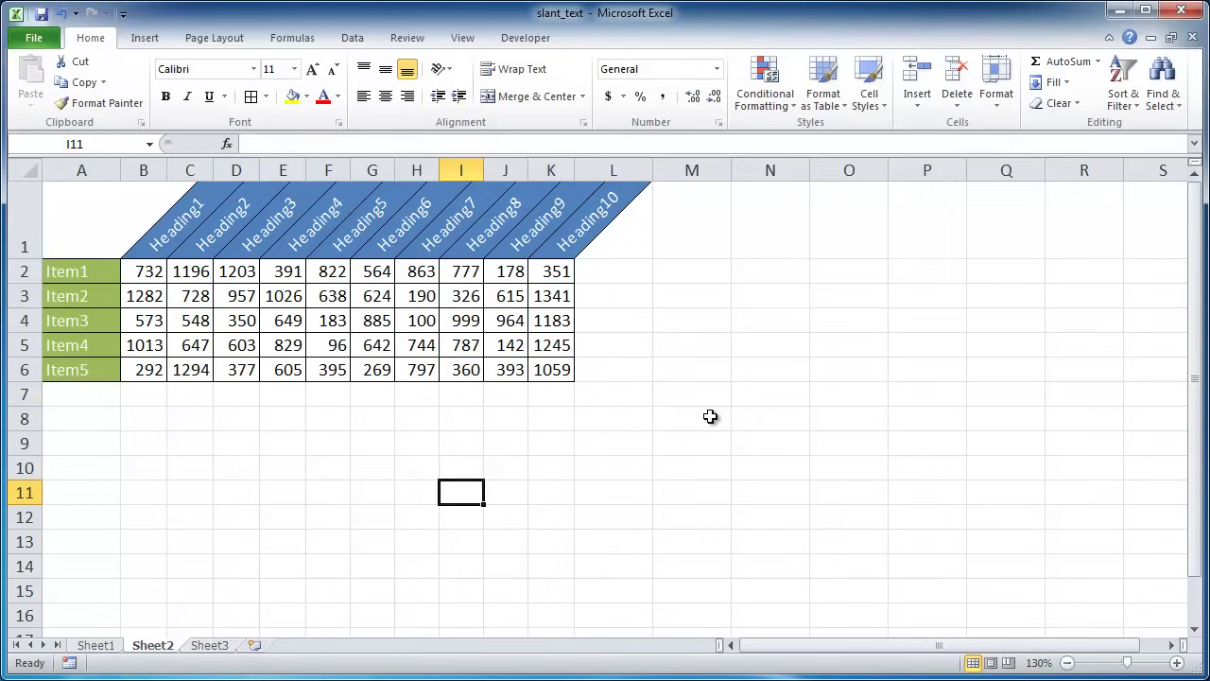
# Step: Hide the worksheet gridlines on Sheet2
pyautogui.click(461, 40)
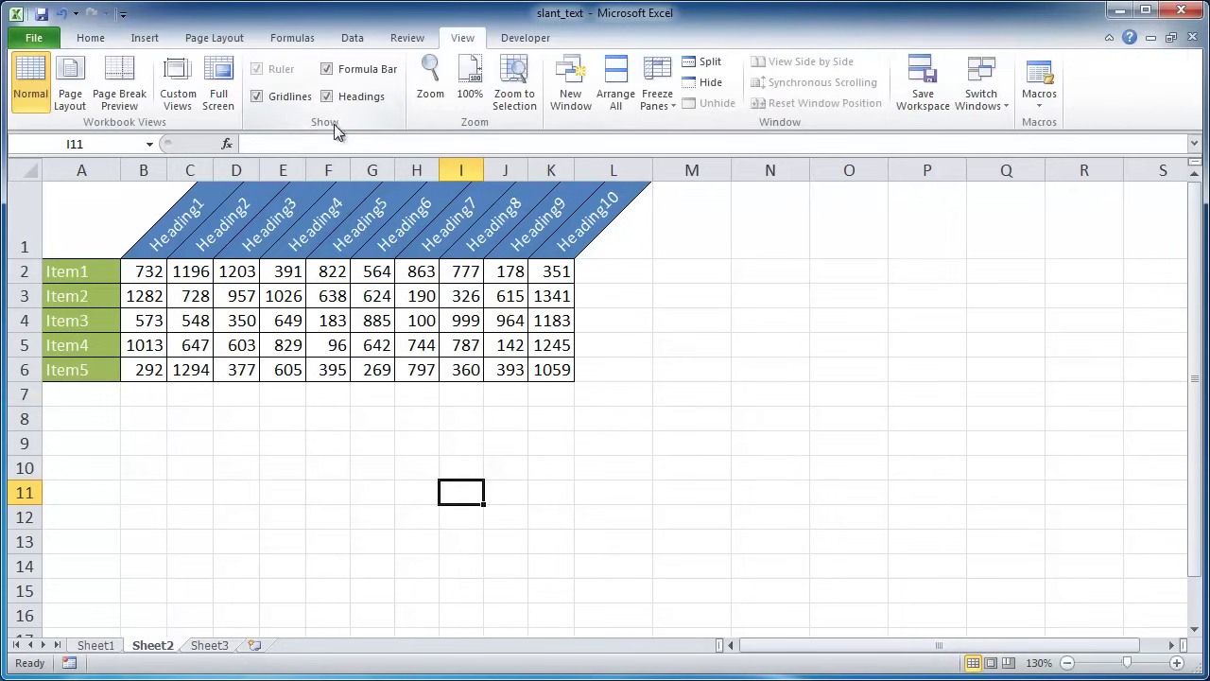
pyautogui.click(274, 98)
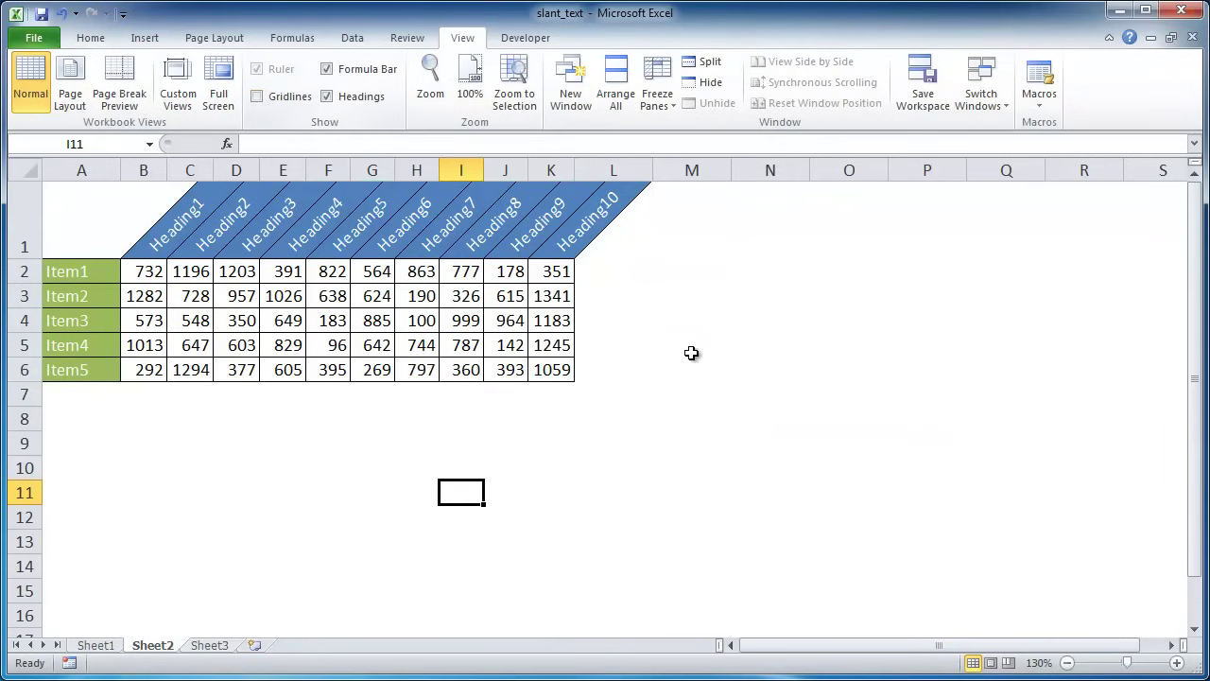
pyautogui.click(768, 368)
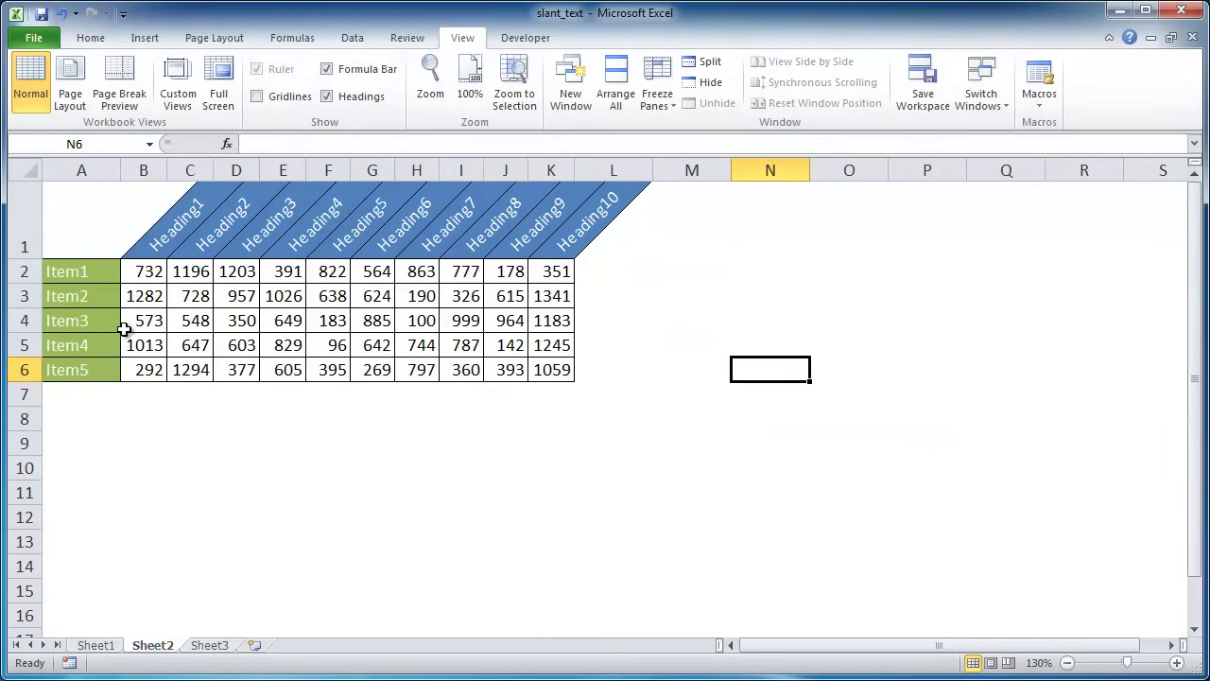